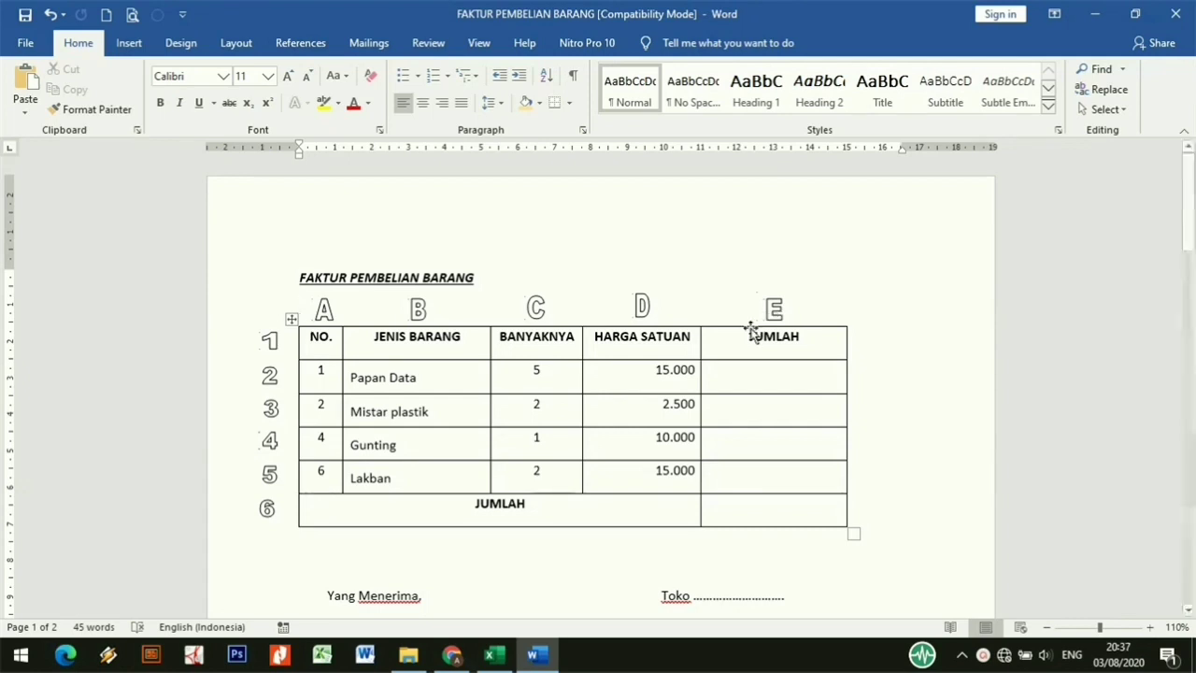
- Add a blank Sheet5 to Excel's Book4, then go back to the Word invoice
click(494, 654)
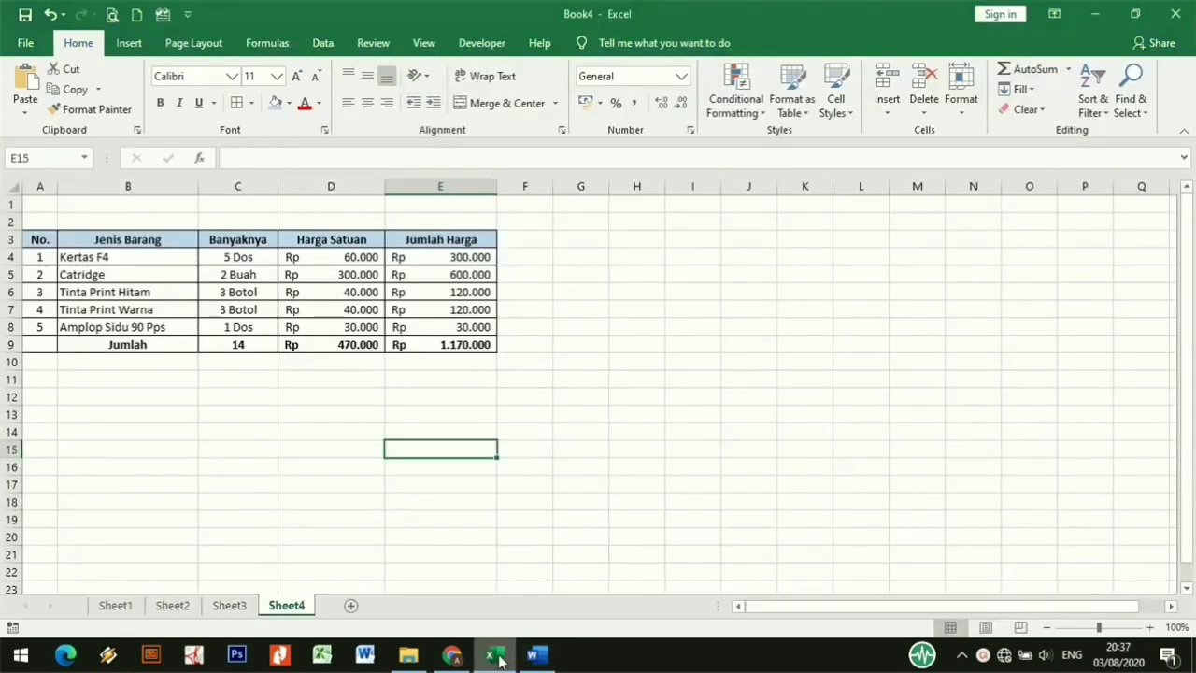
click(348, 605)
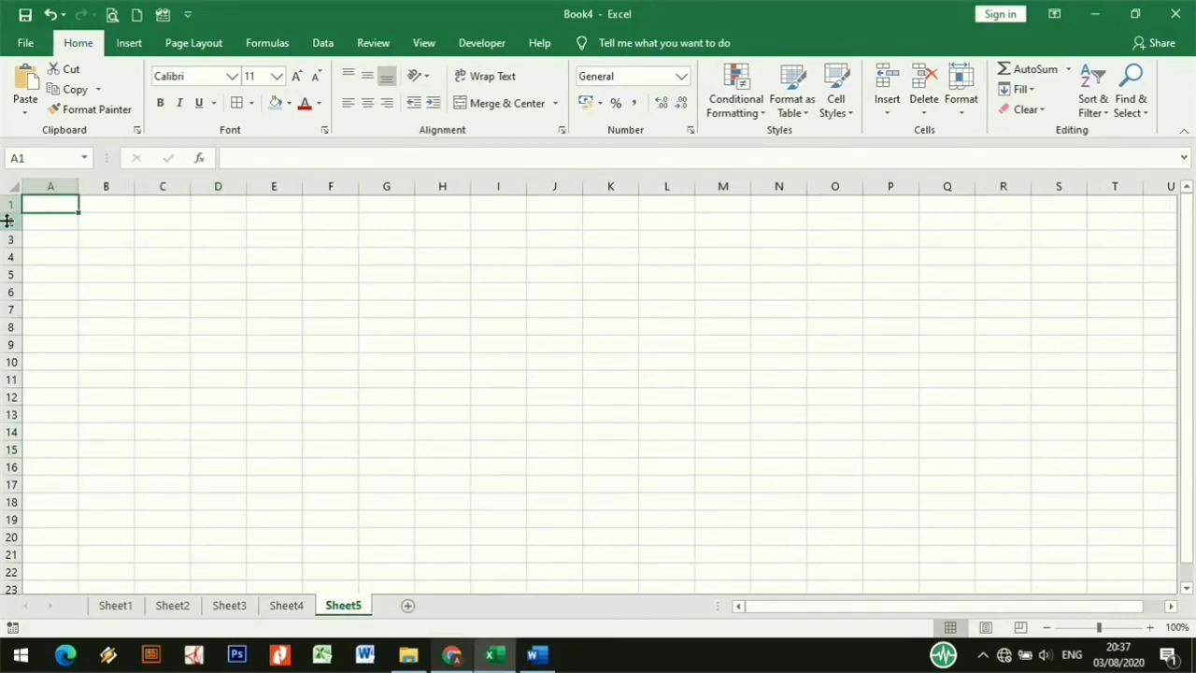
click(534, 655)
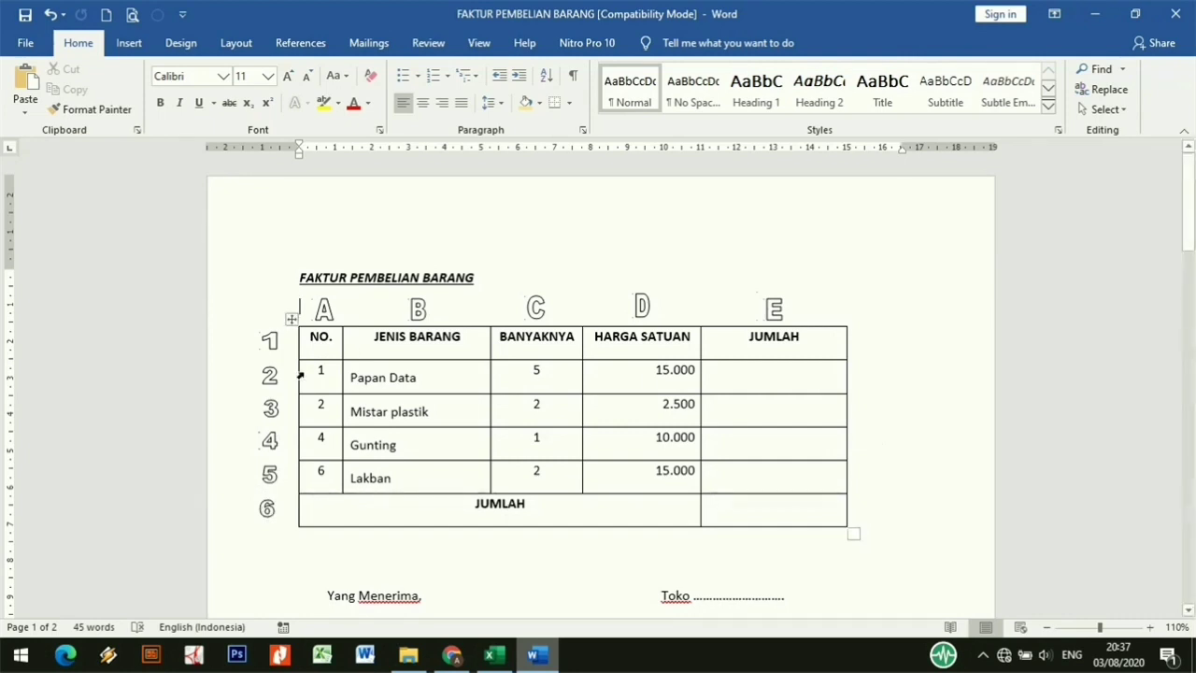
- Centre the item numbers, quantities and unit prices in their table cells
drag(304, 390, 312, 475)
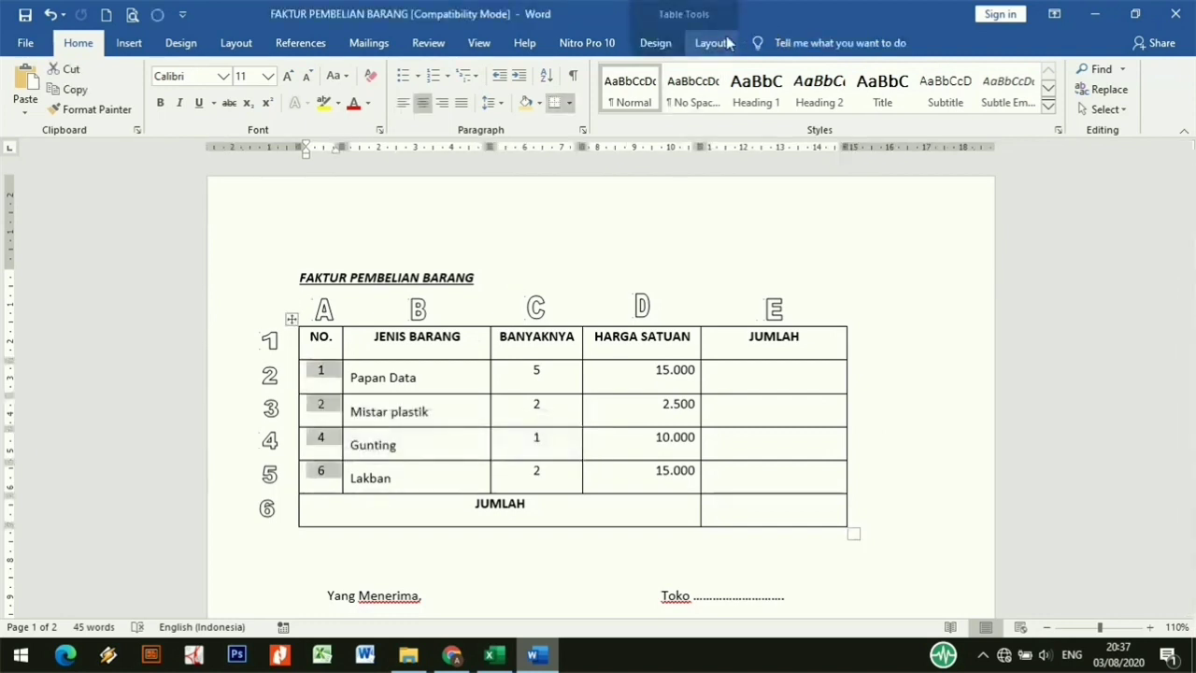
click(707, 44)
click(859, 88)
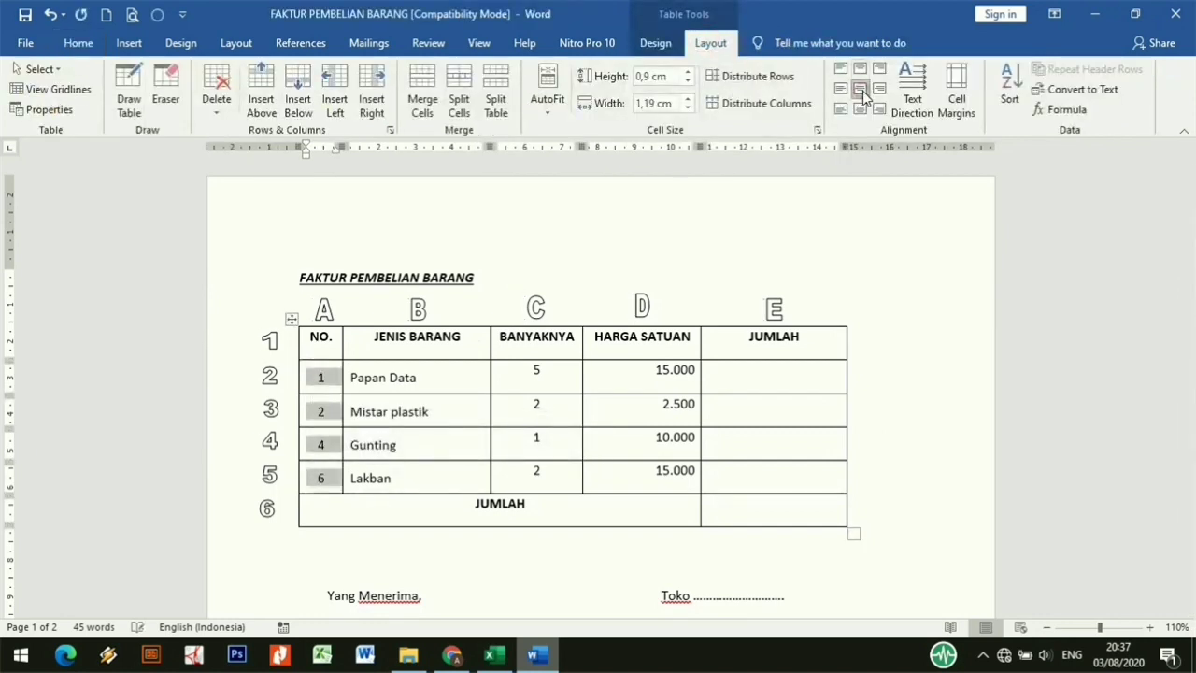
drag(531, 374, 695, 477)
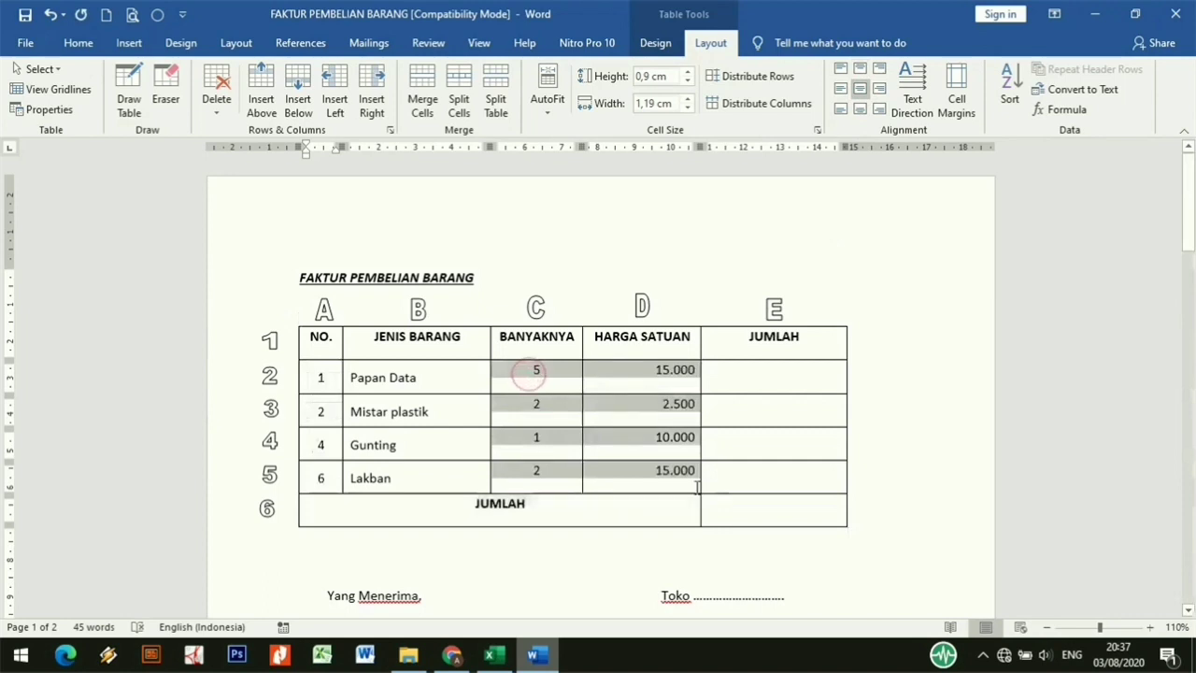
click(859, 88)
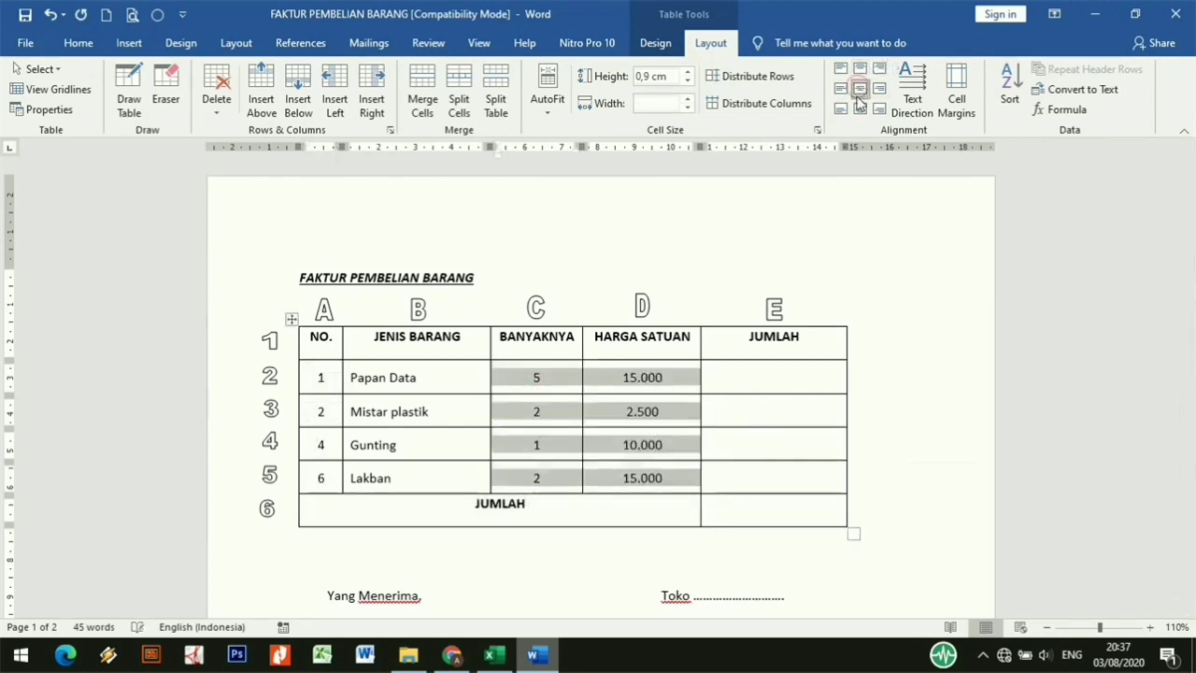
click(619, 377)
- Align the empty JUMLAH cells E2 to E5 centre-right
click(746, 381)
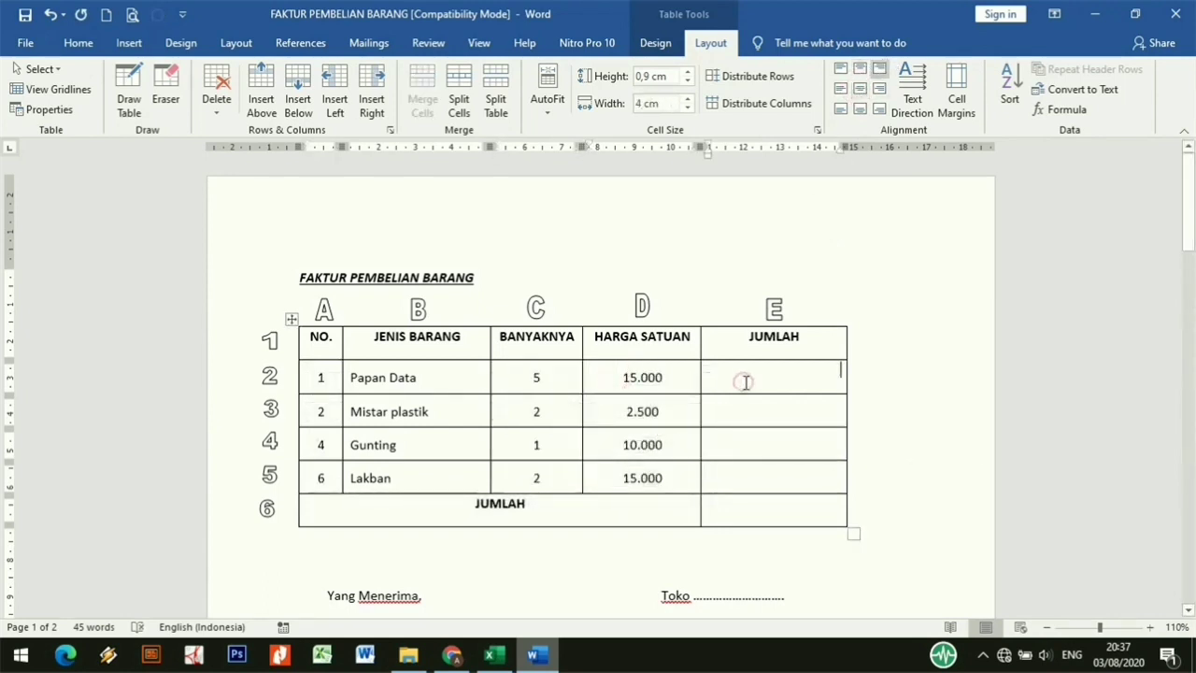
drag(748, 381, 790, 480)
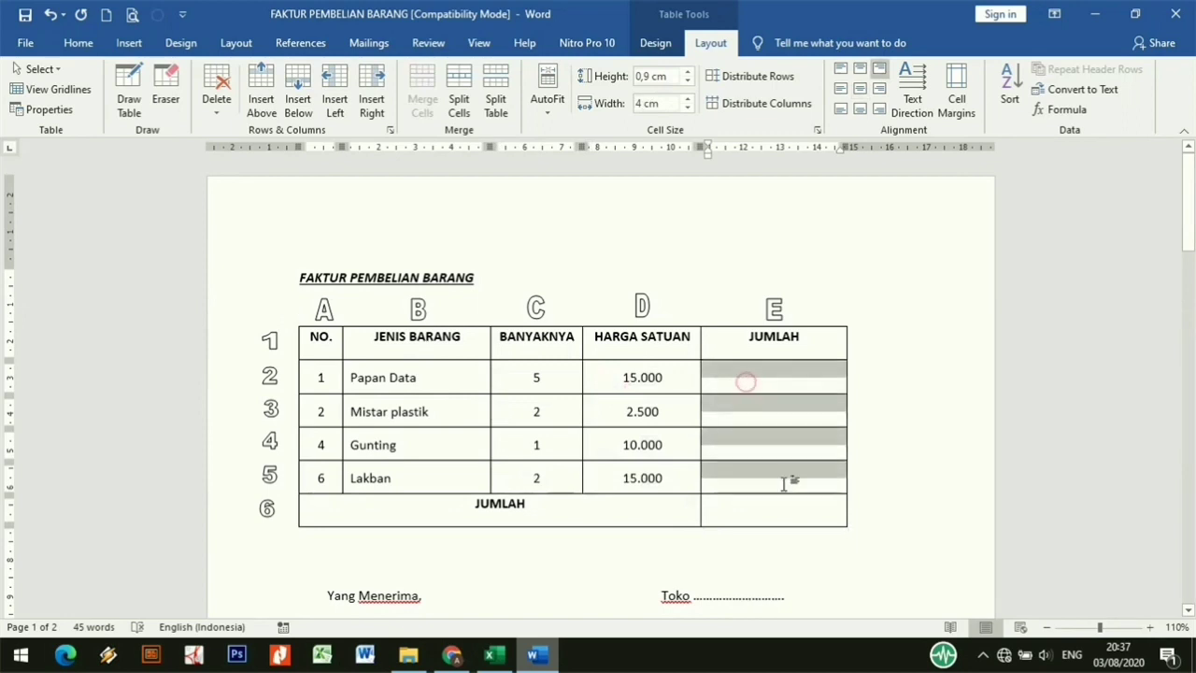
click(879, 93)
click(811, 377)
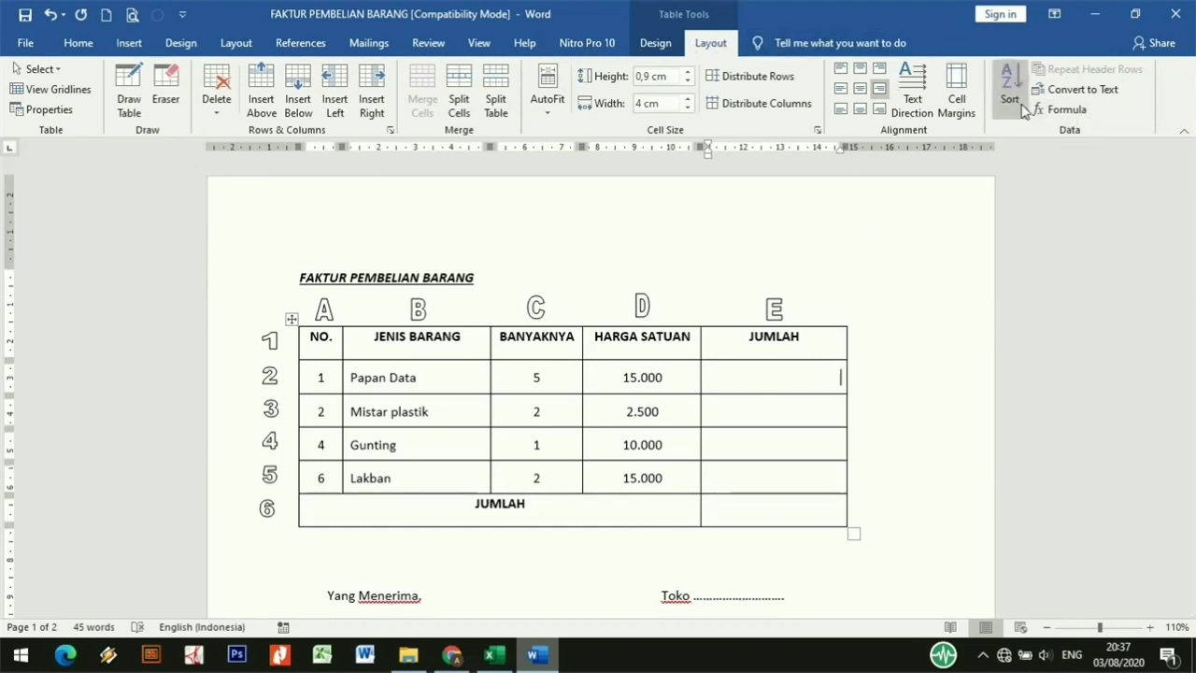
- Replace SUM(LEFT) with an =PRODUCT(LEFT) formula in E2, which then shows 75.000
click(1053, 112)
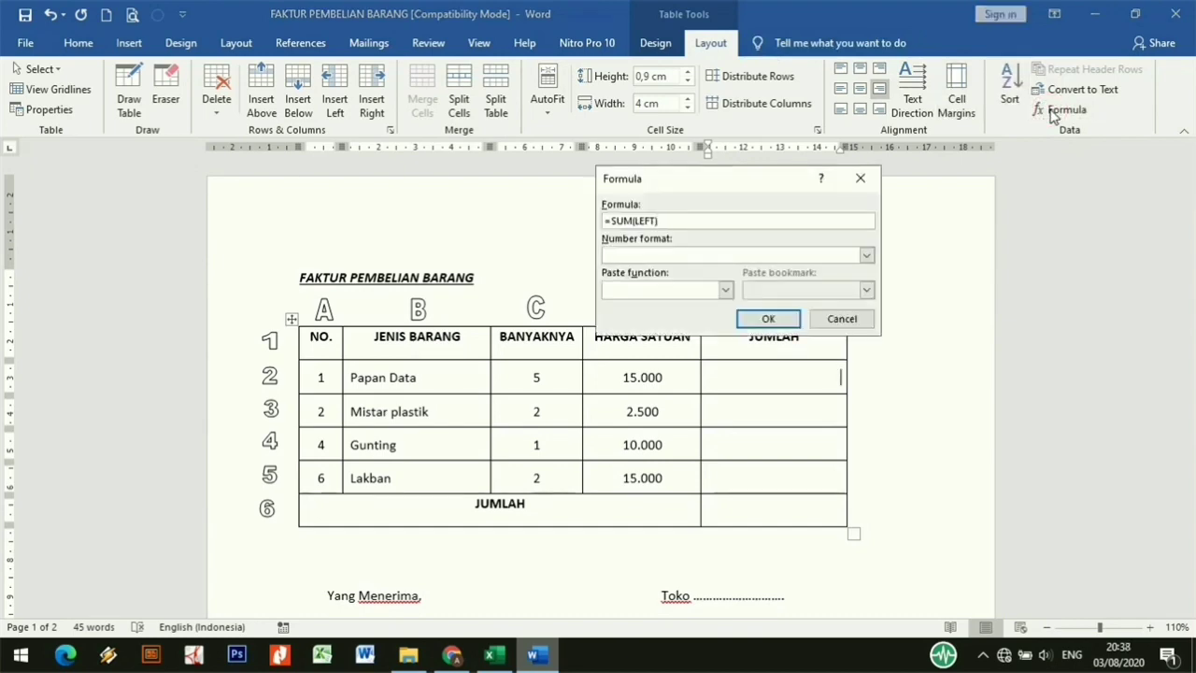
drag(712, 190, 687, 173)
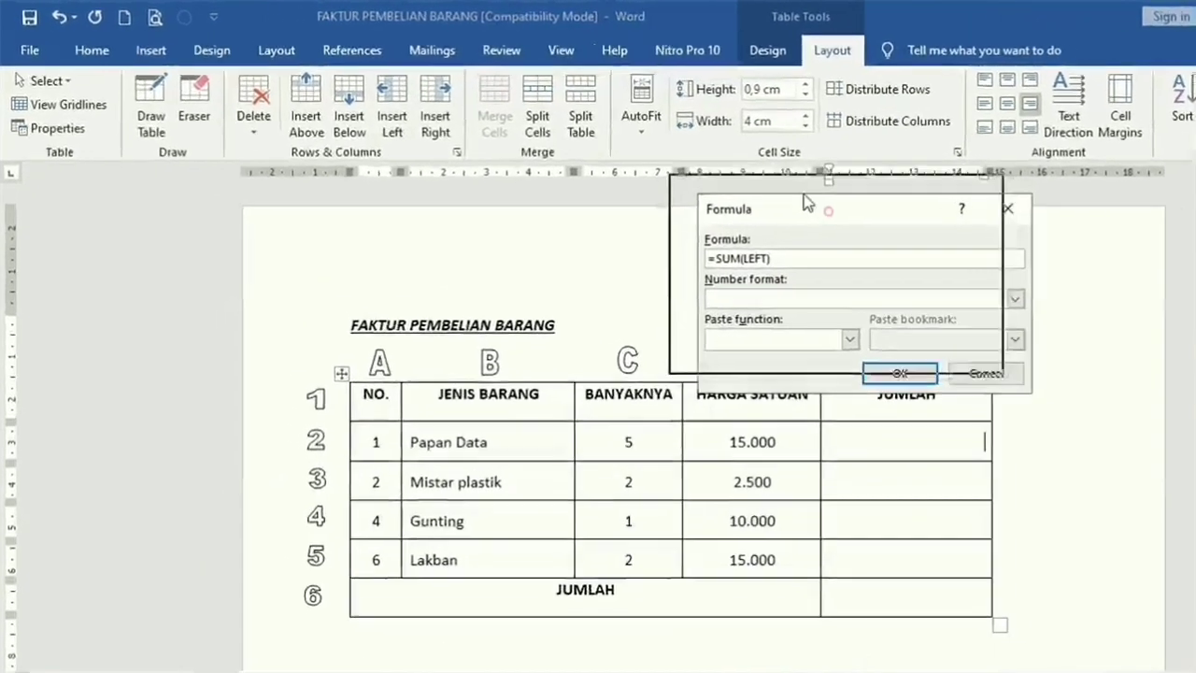
drag(806, 204, 778, 176)
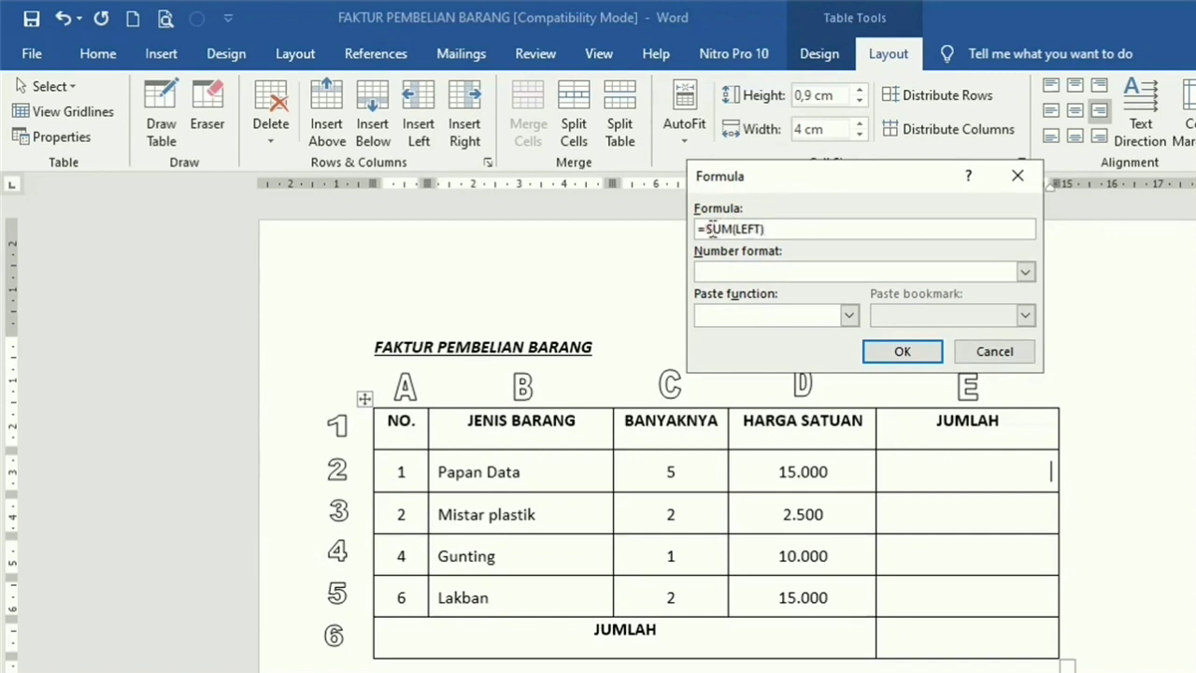
drag(706, 229, 790, 232)
key(BackSpace)
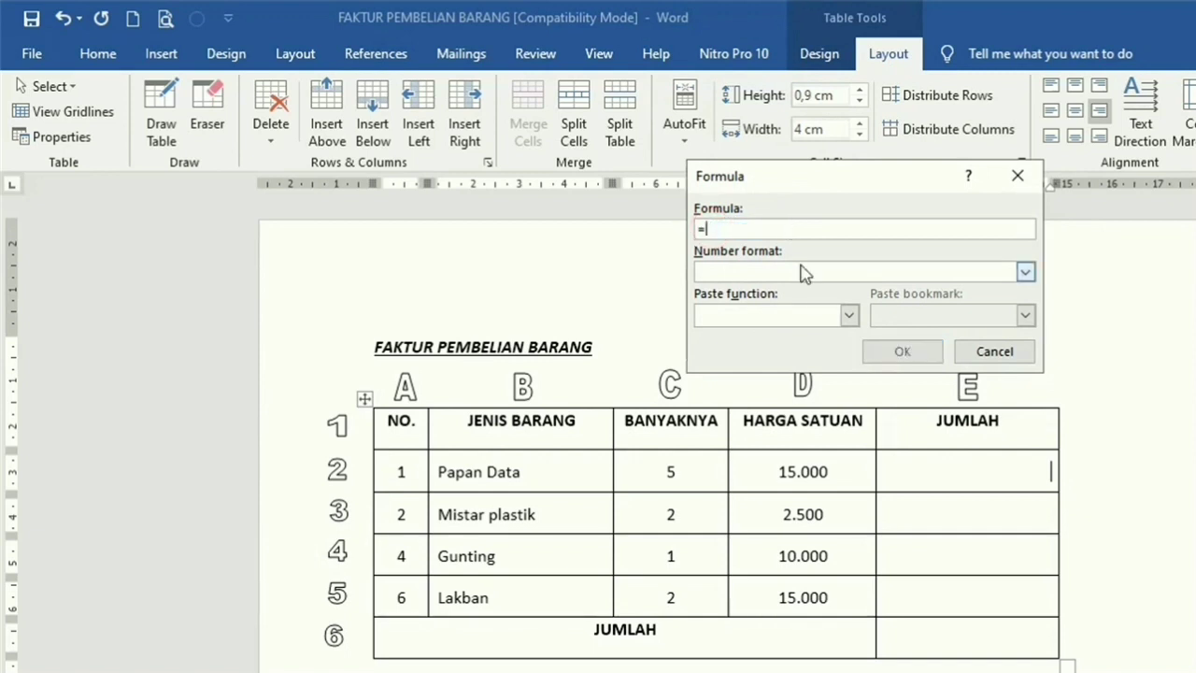
click(848, 316)
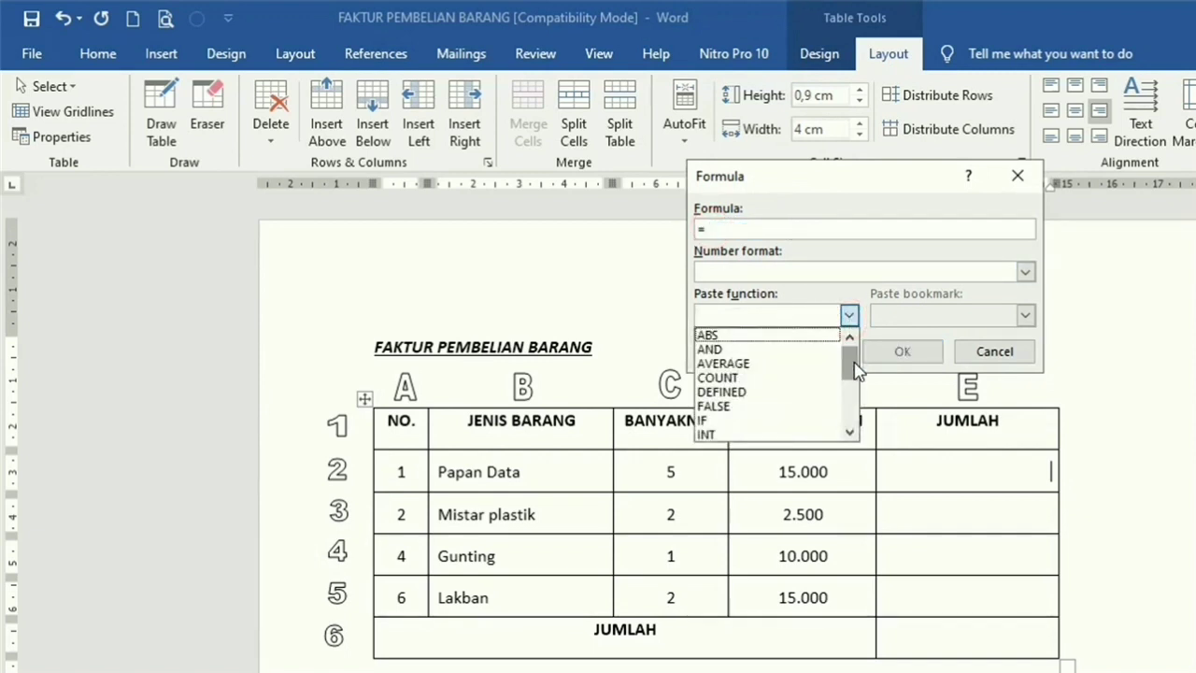
drag(856, 363, 853, 404)
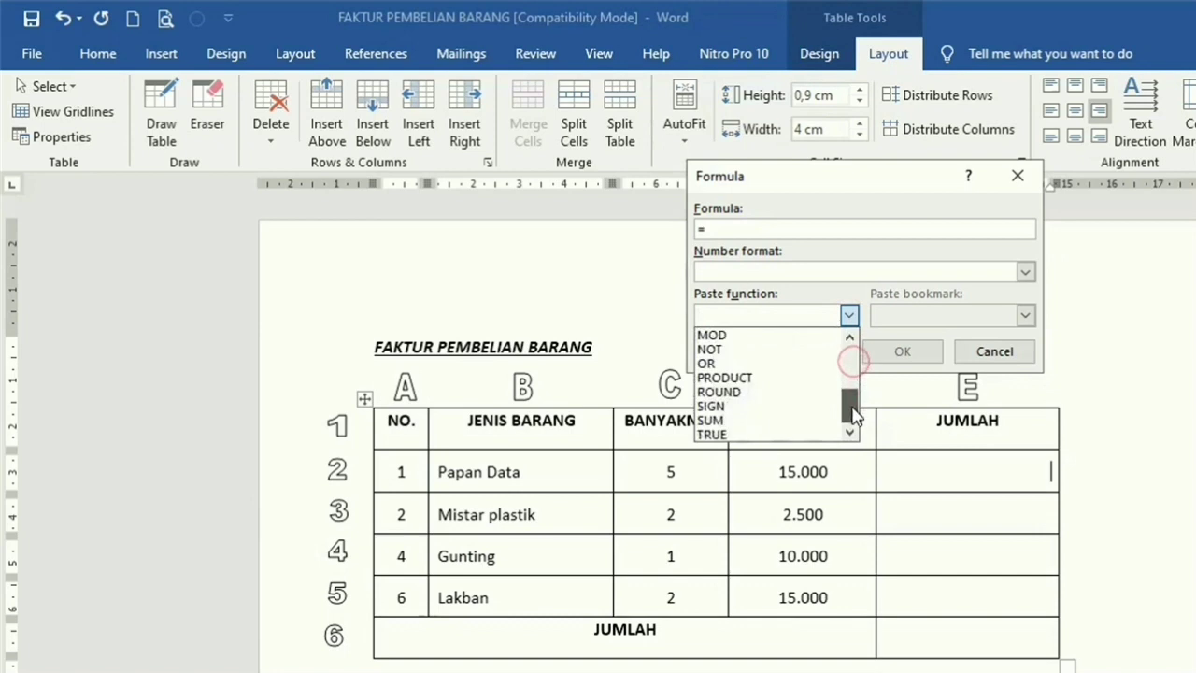
click(785, 379)
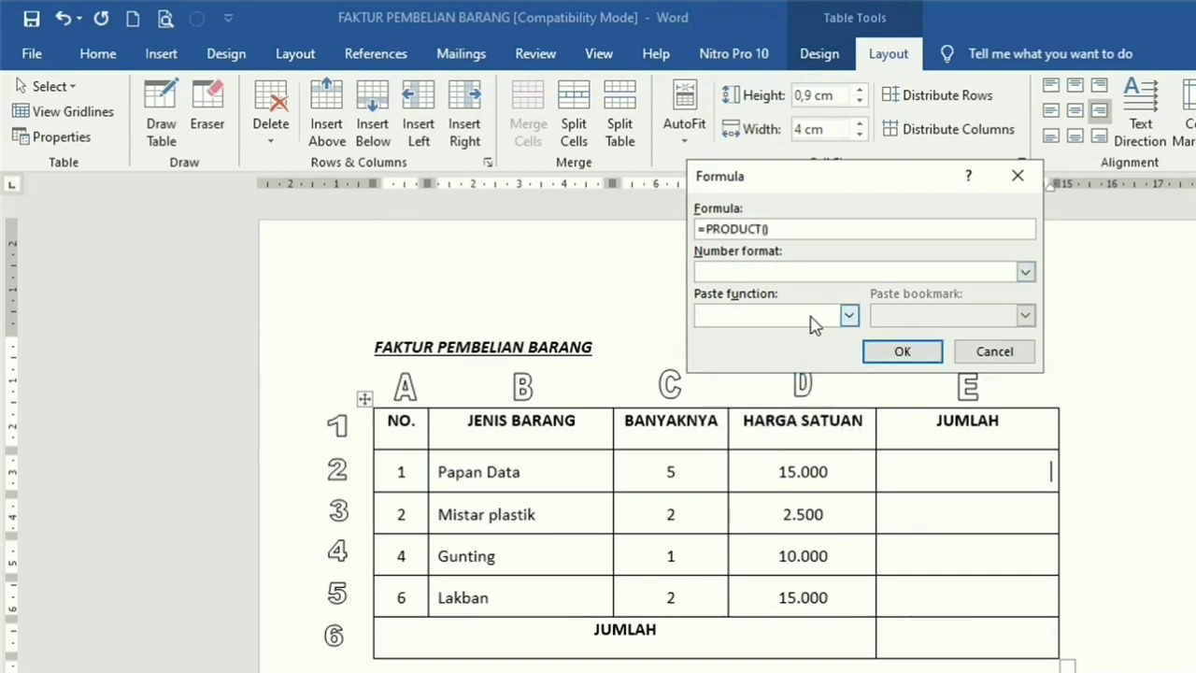
text(FT)
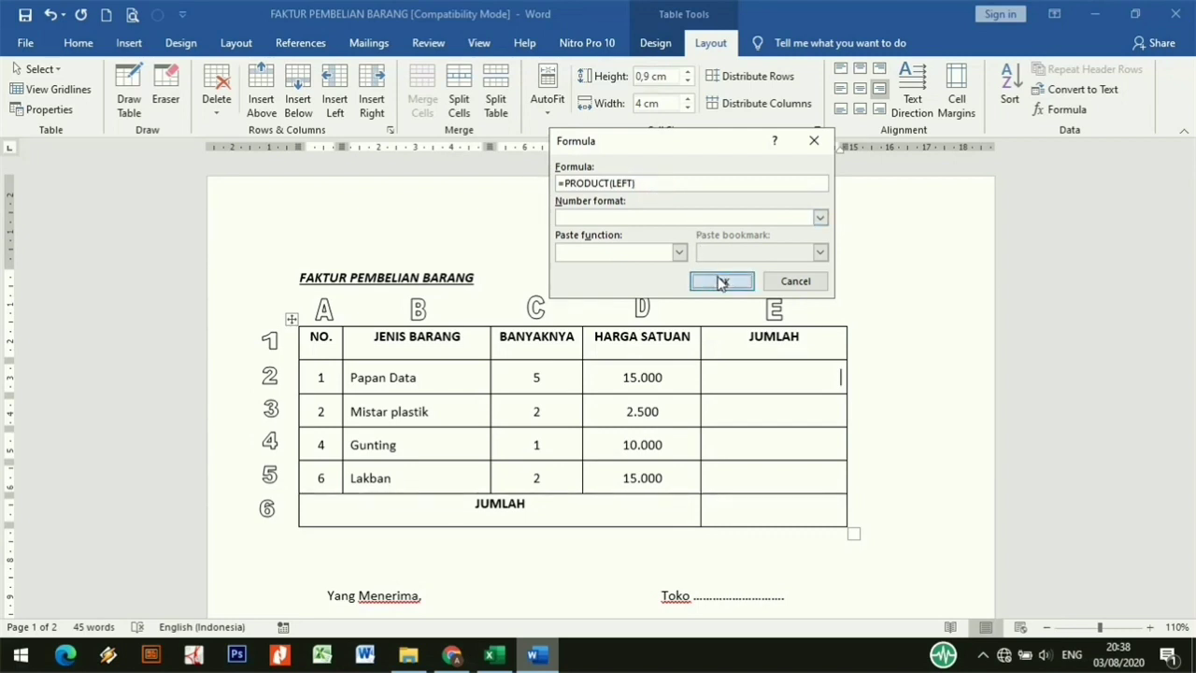
click(721, 282)
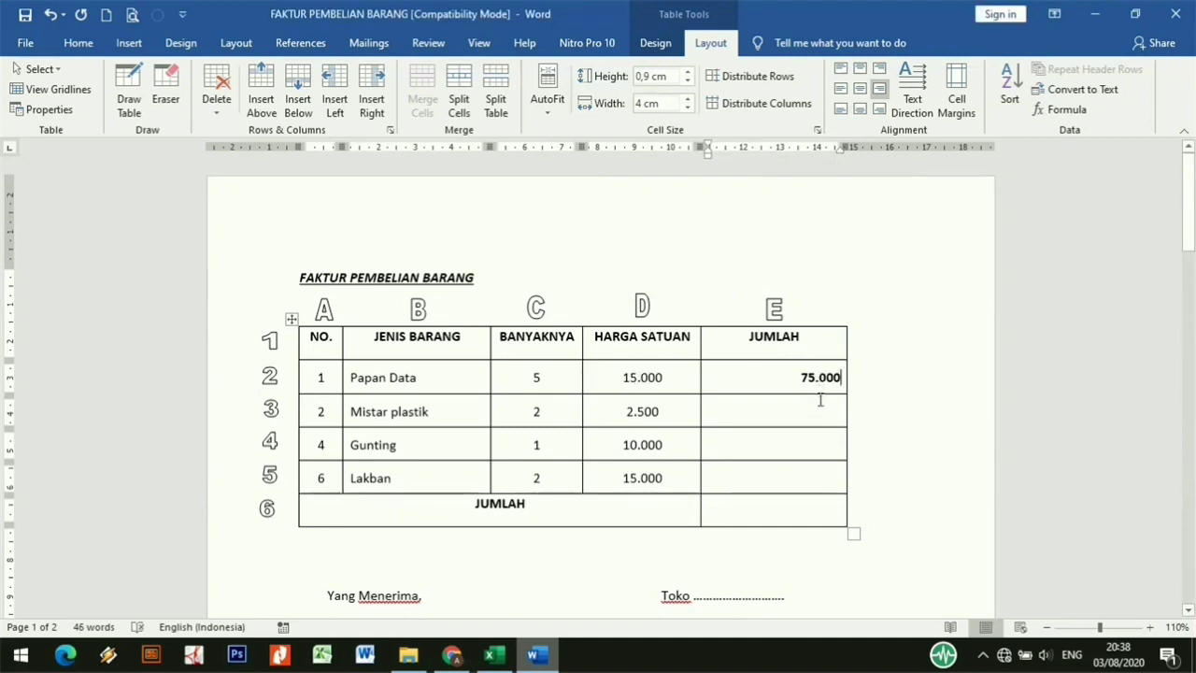
- Put an =PRODUCT(LEFT) formula in cell E3 in place of SUM(ABOVE), giving 5.000
click(819, 409)
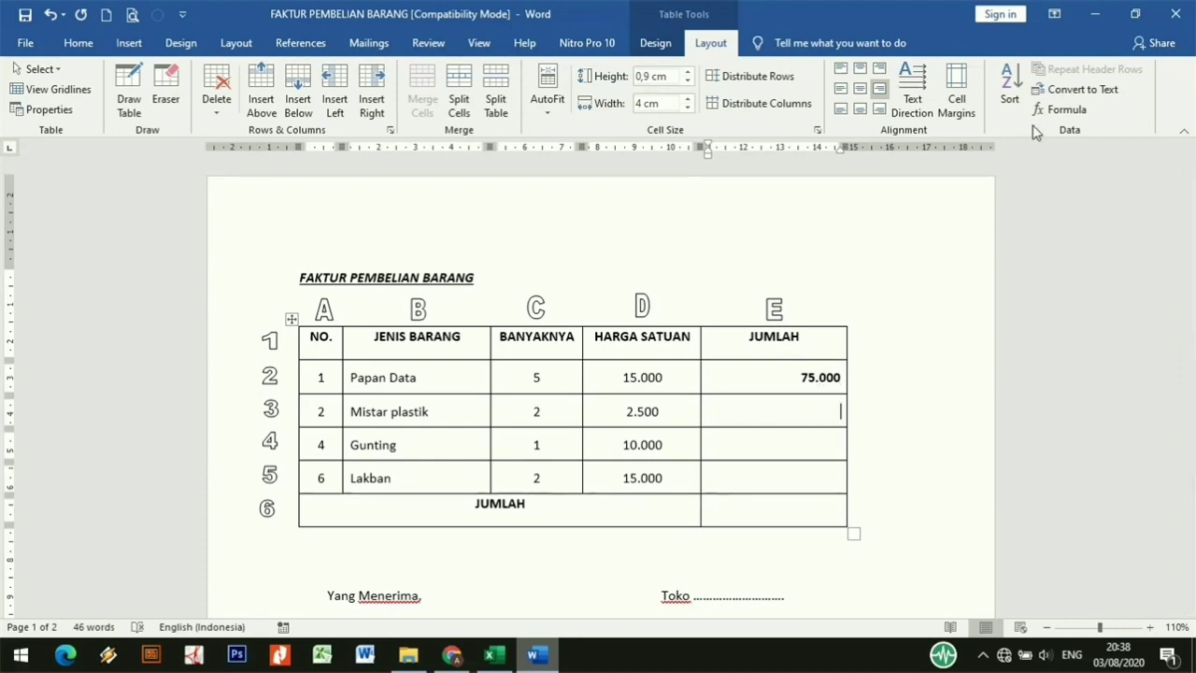
click(1062, 109)
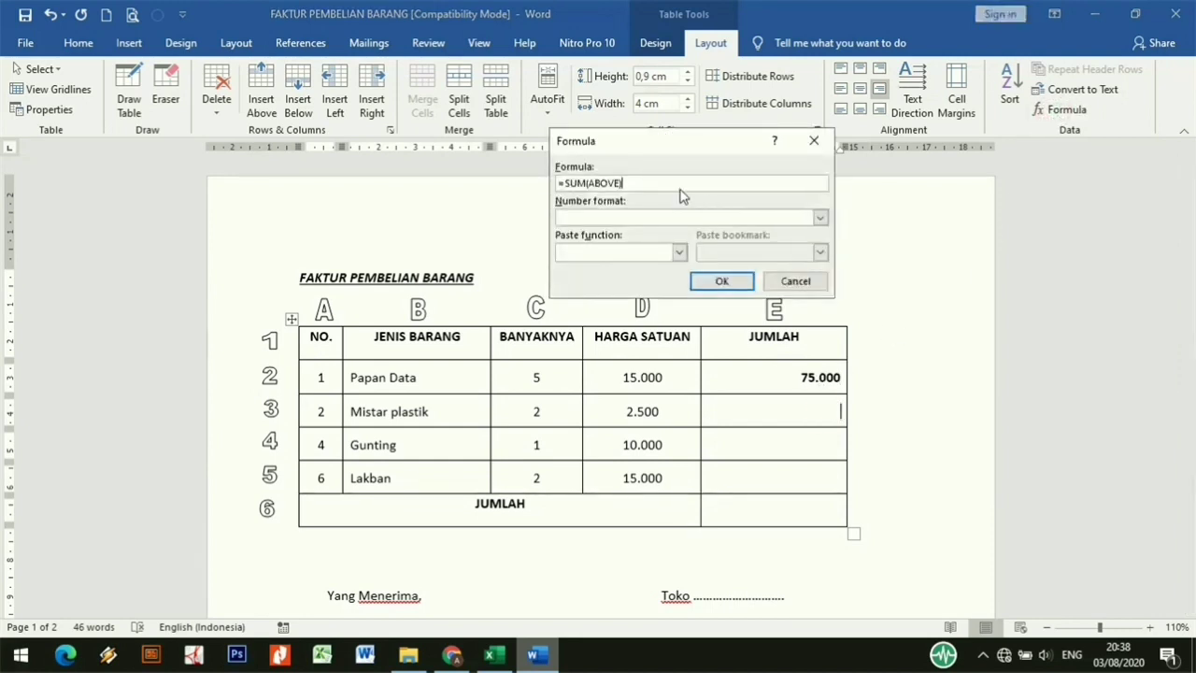
drag(672, 182, 567, 183)
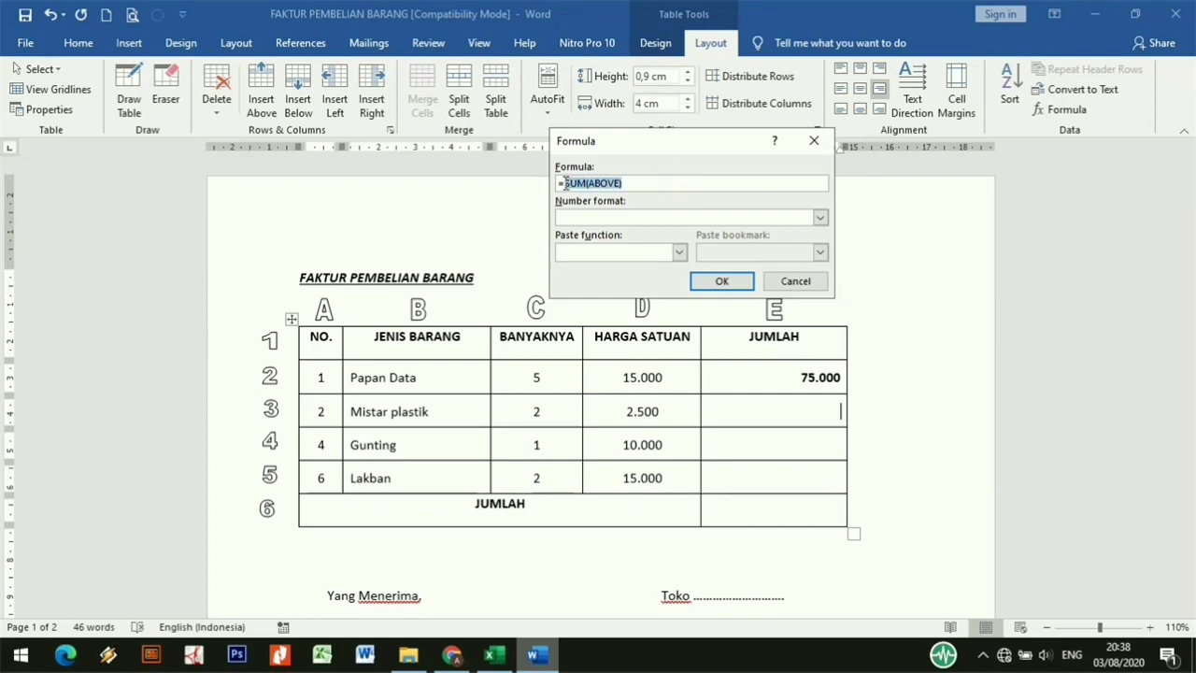
key(BackSpace)
click(679, 251)
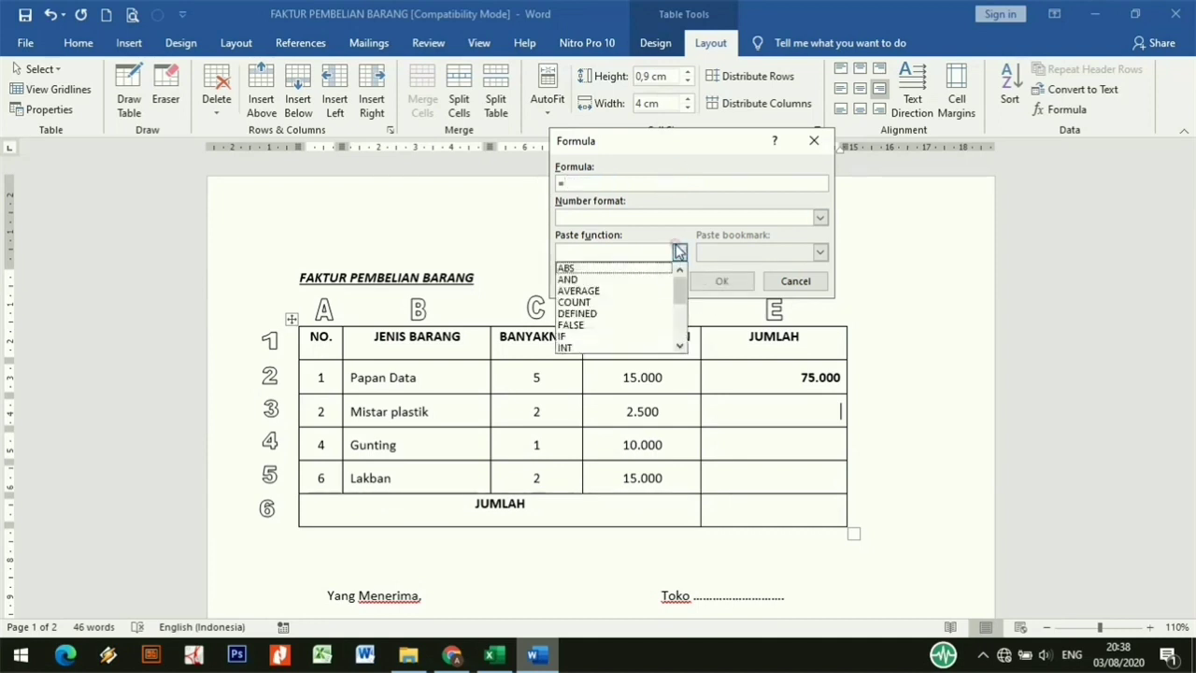
drag(680, 285, 680, 322)
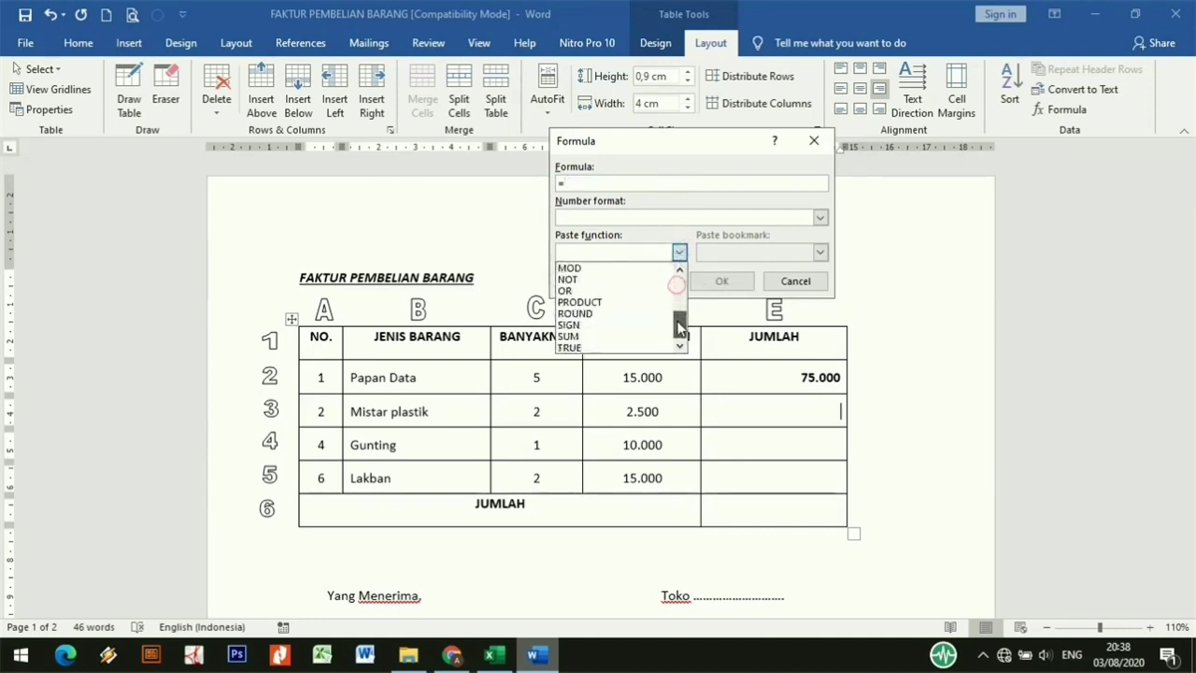
click(630, 303)
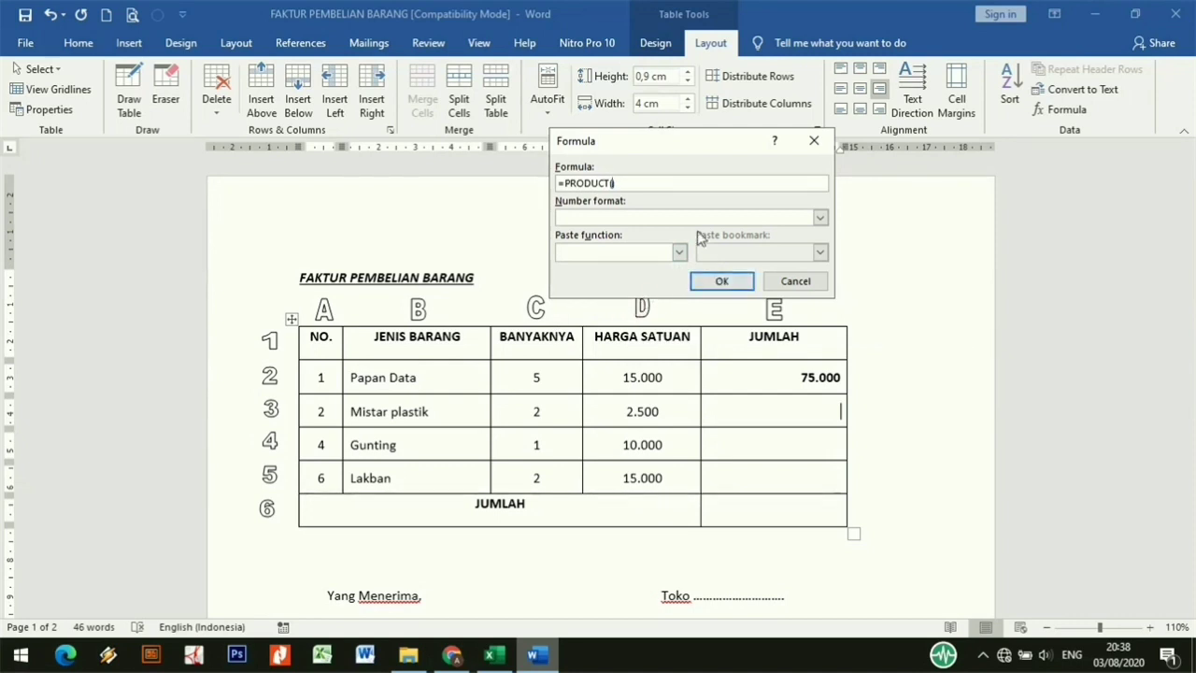
text(LEFT)
click(720, 282)
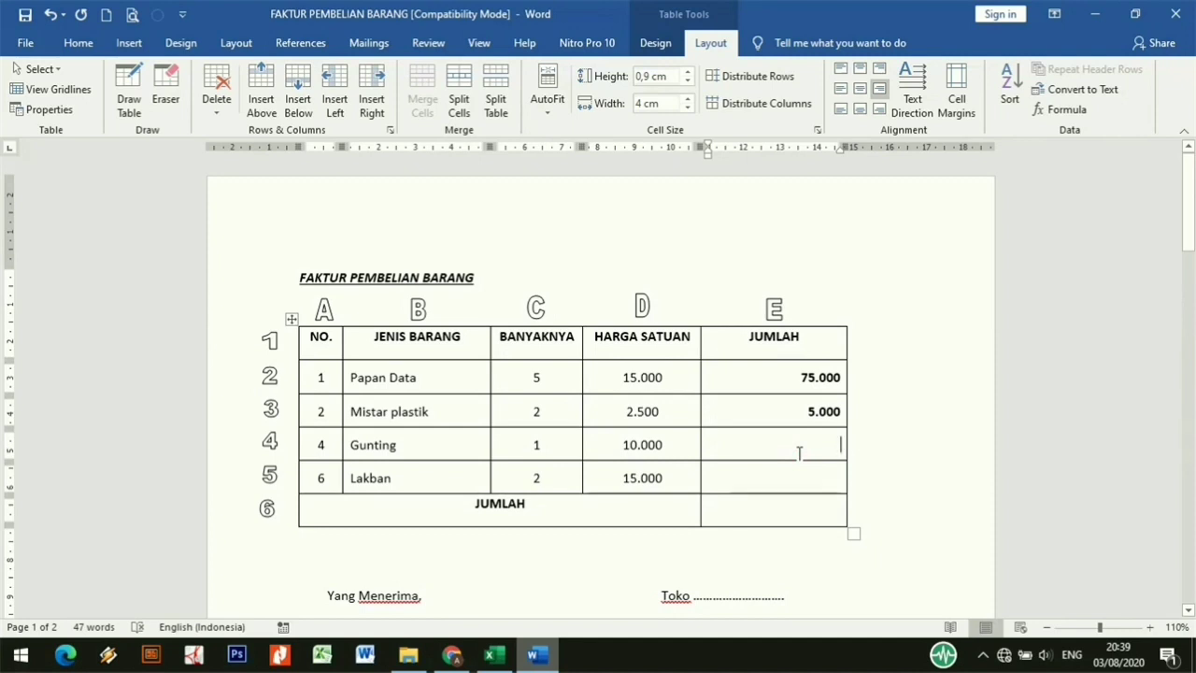
- Replace SUM(ABOVE) in cell E4 with the formula =C4*D4, showing 10.000
click(1069, 109)
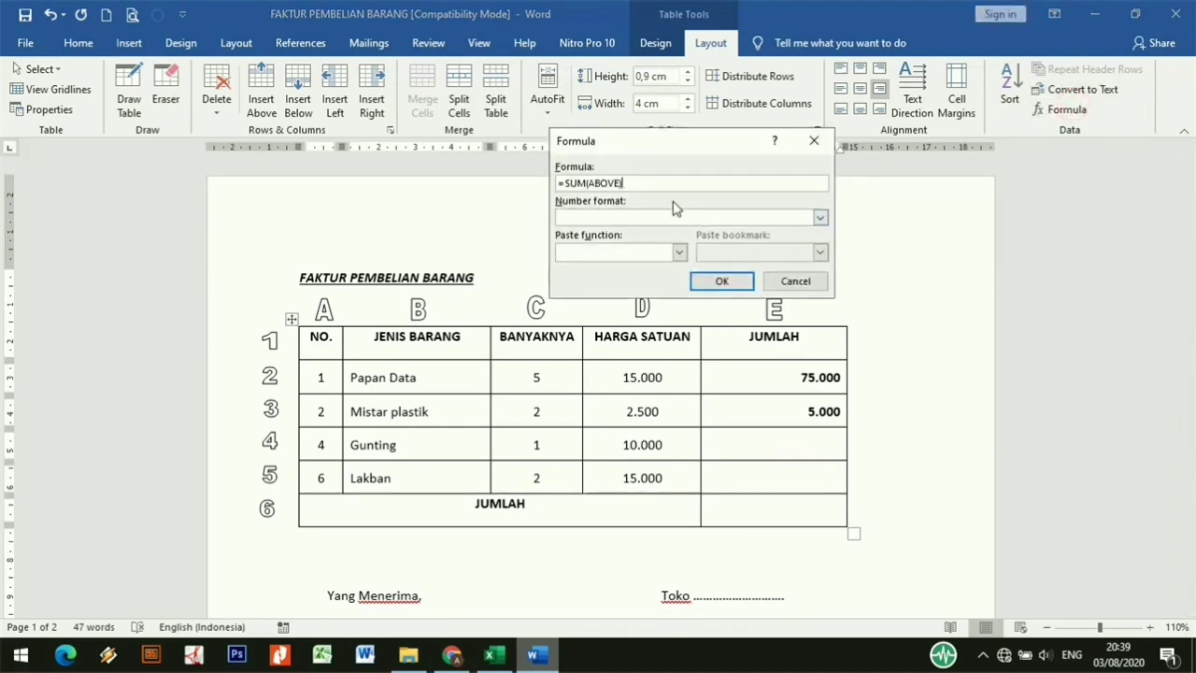
drag(666, 183, 567, 183)
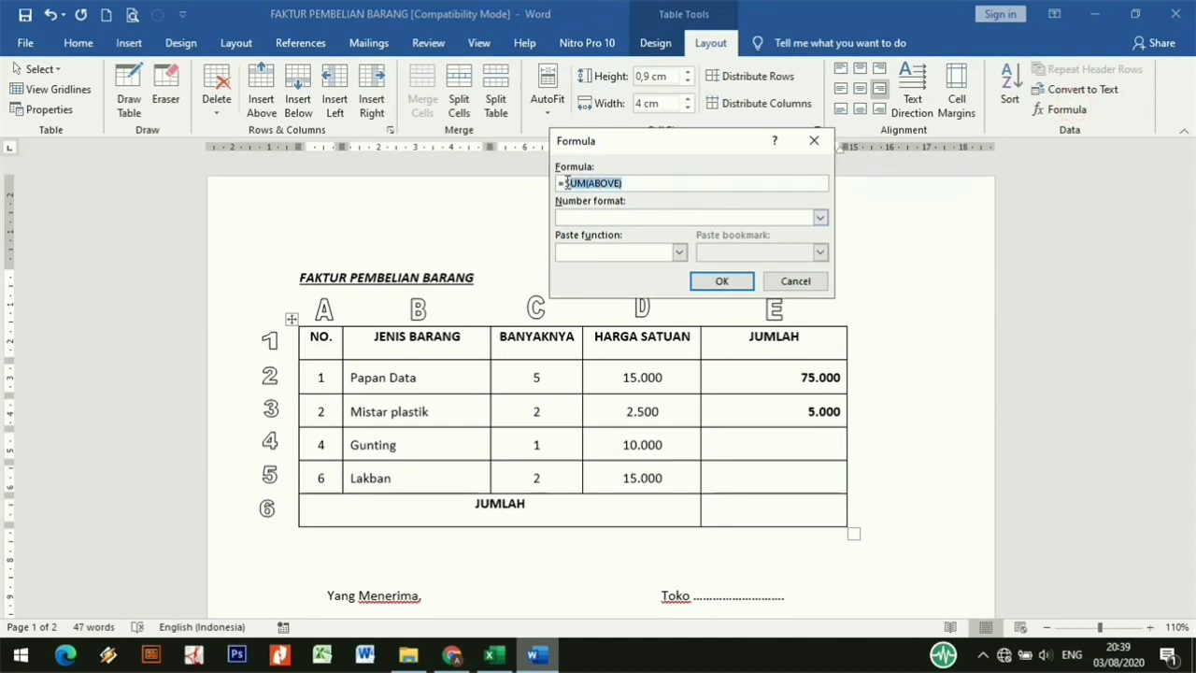
key(BackSpace)
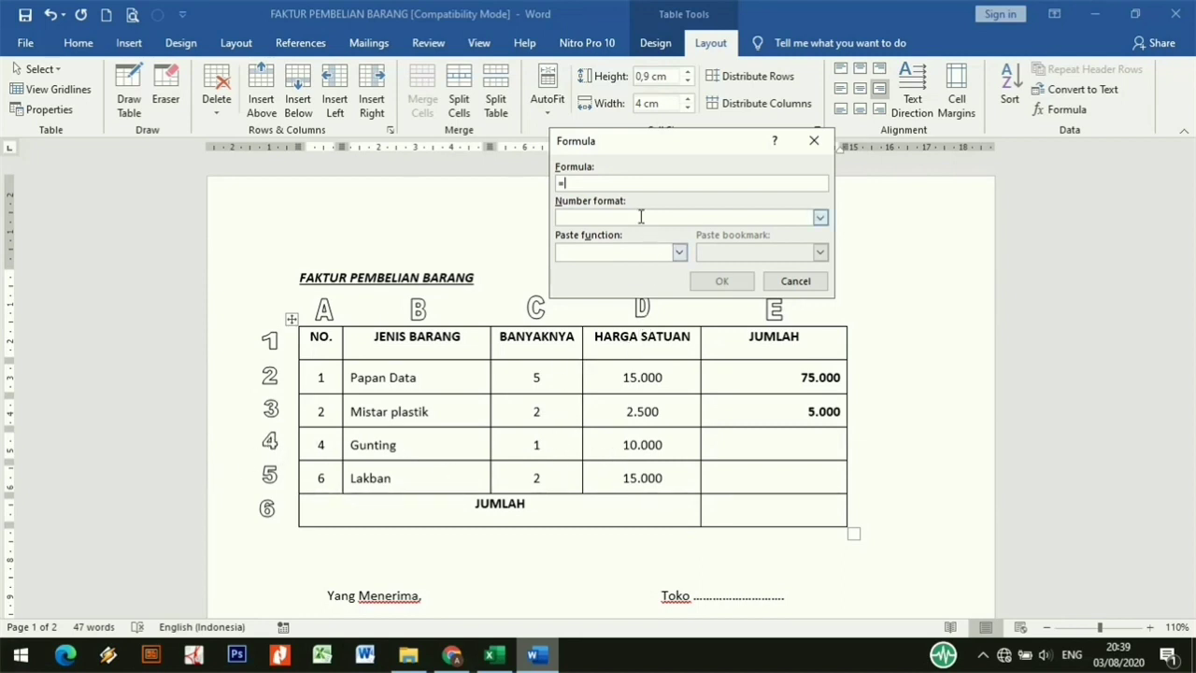
text(C4*D4)
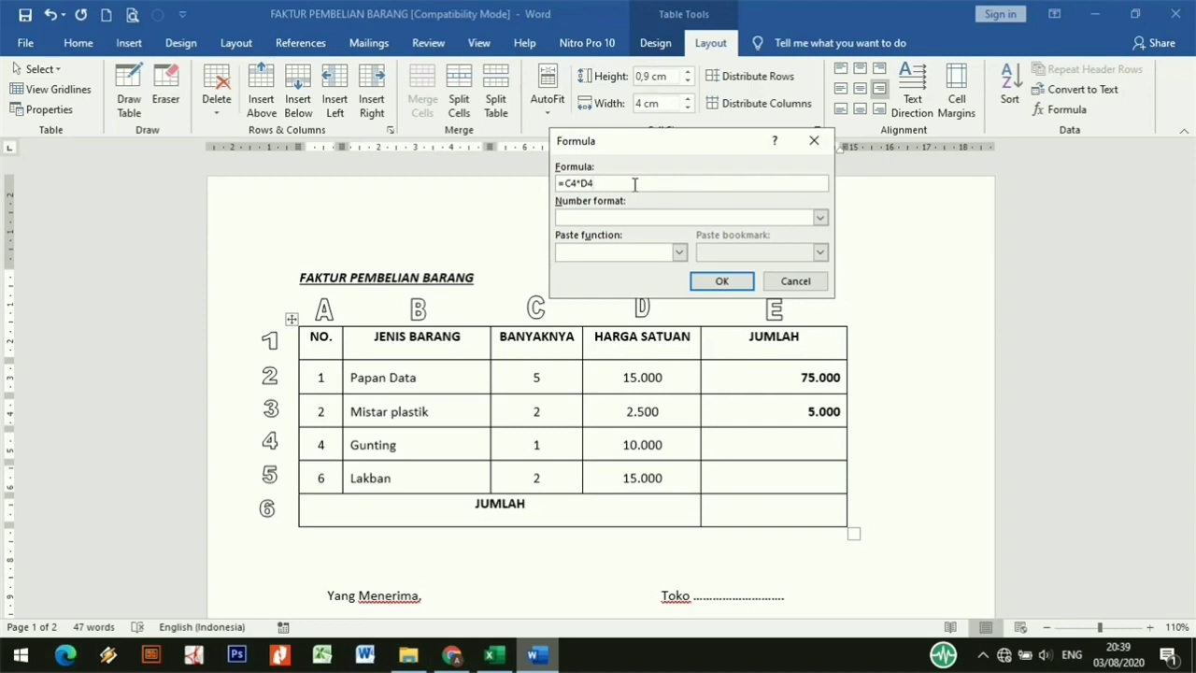
click(729, 283)
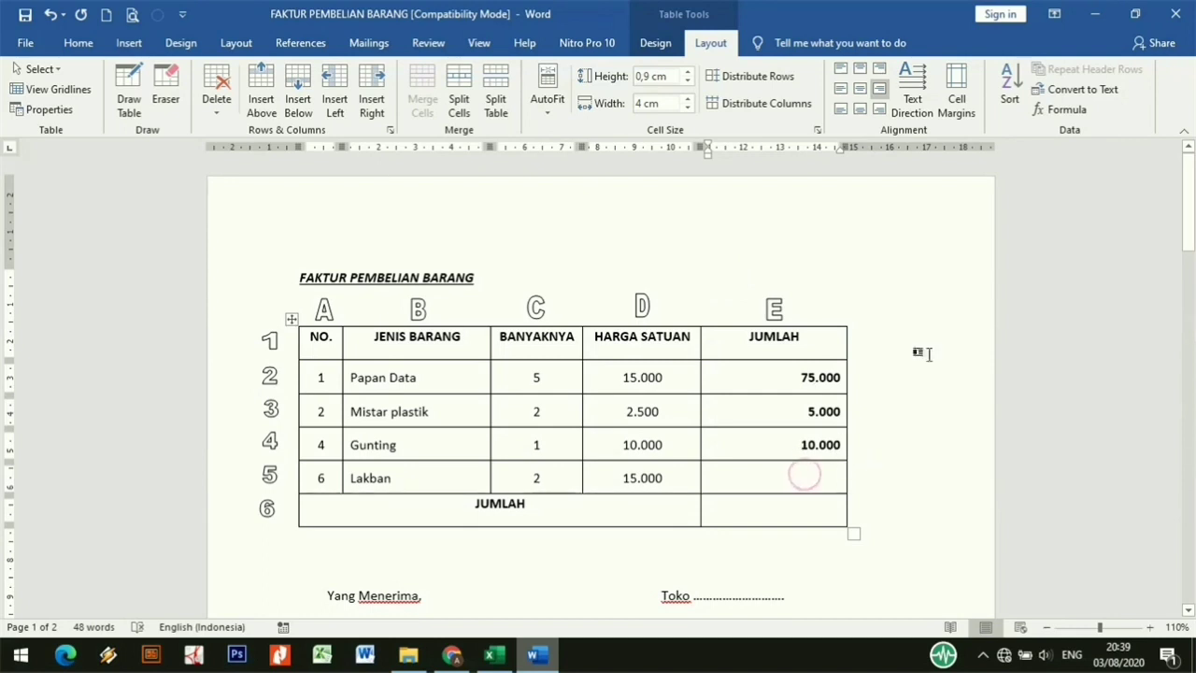
- Give cell E5 the formula =C5*D5 so the Lakban row shows 30.000
click(1072, 118)
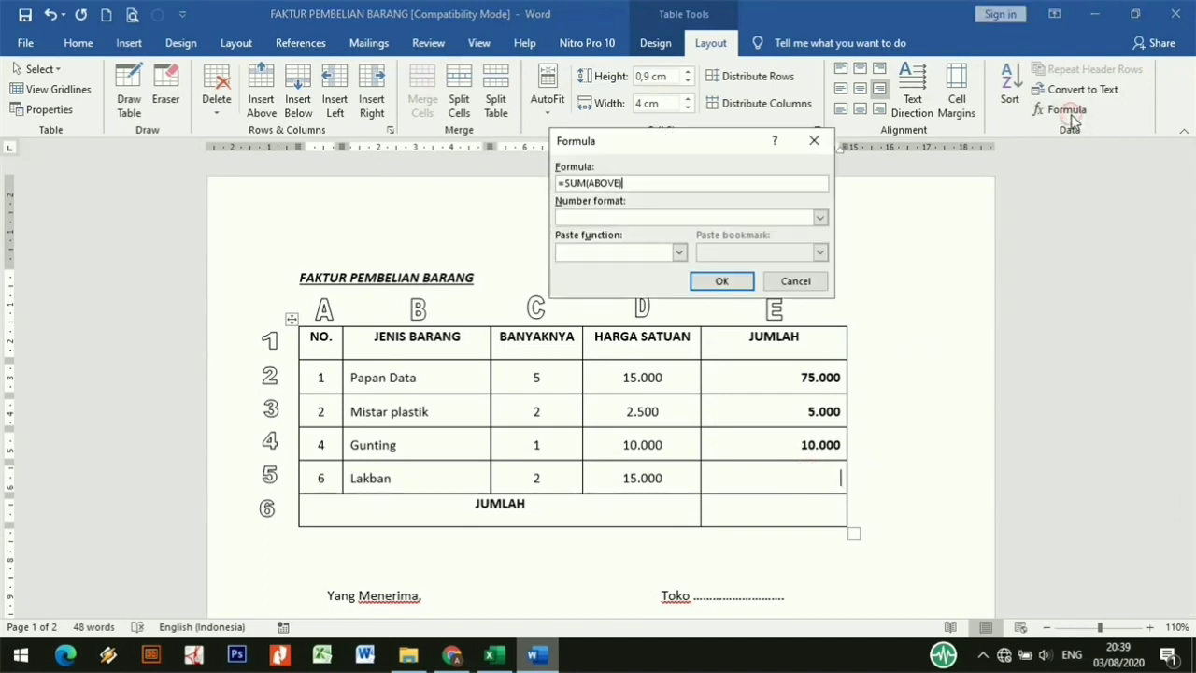
drag(685, 186, 566, 186)
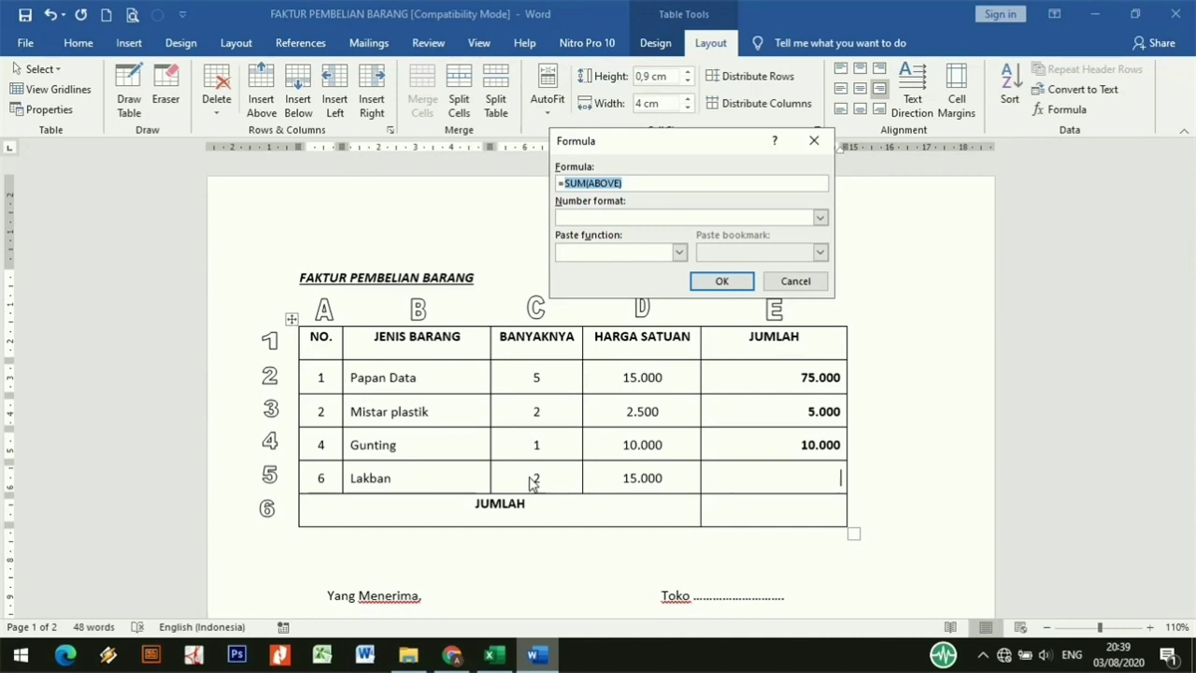
text(C5*)
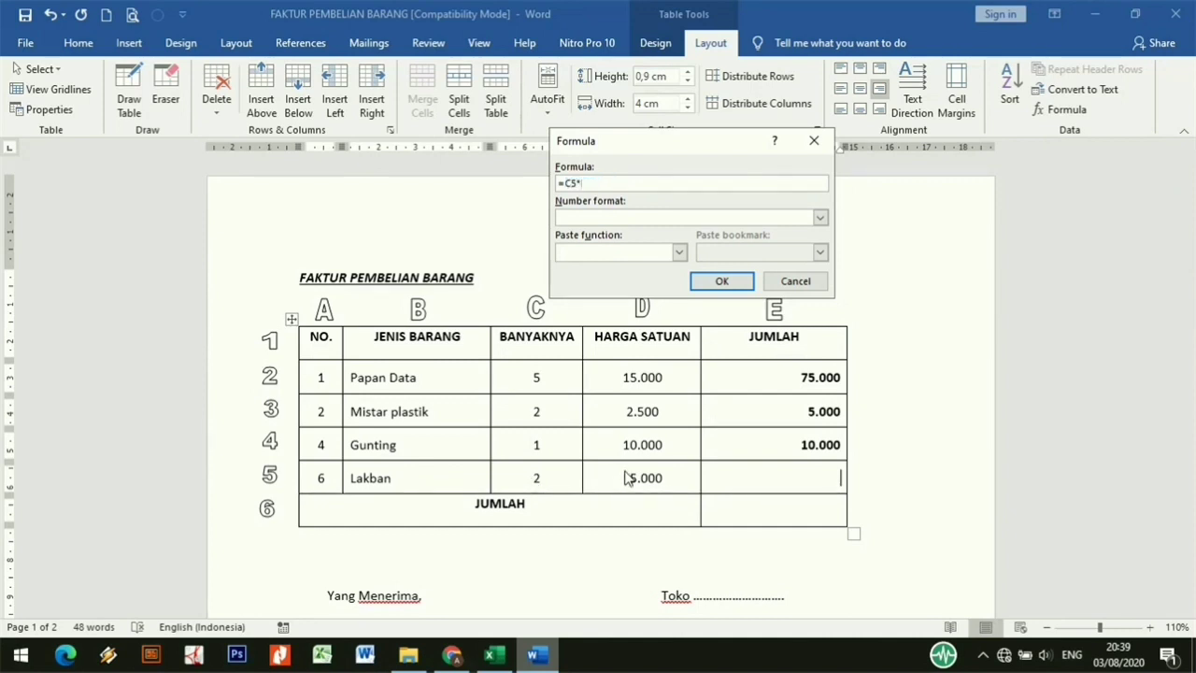
text(D5)
click(724, 282)
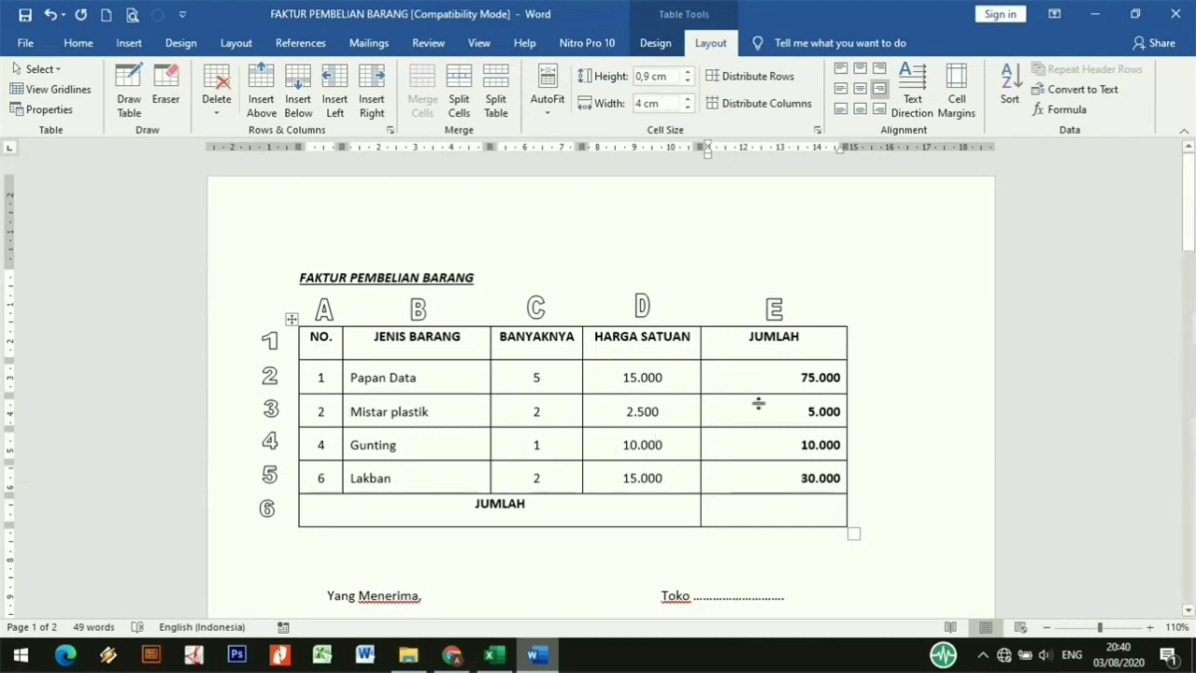
- Centre total row 6 vertically, then align its E6 total cell centre-right
click(825, 505)
click(472, 505)
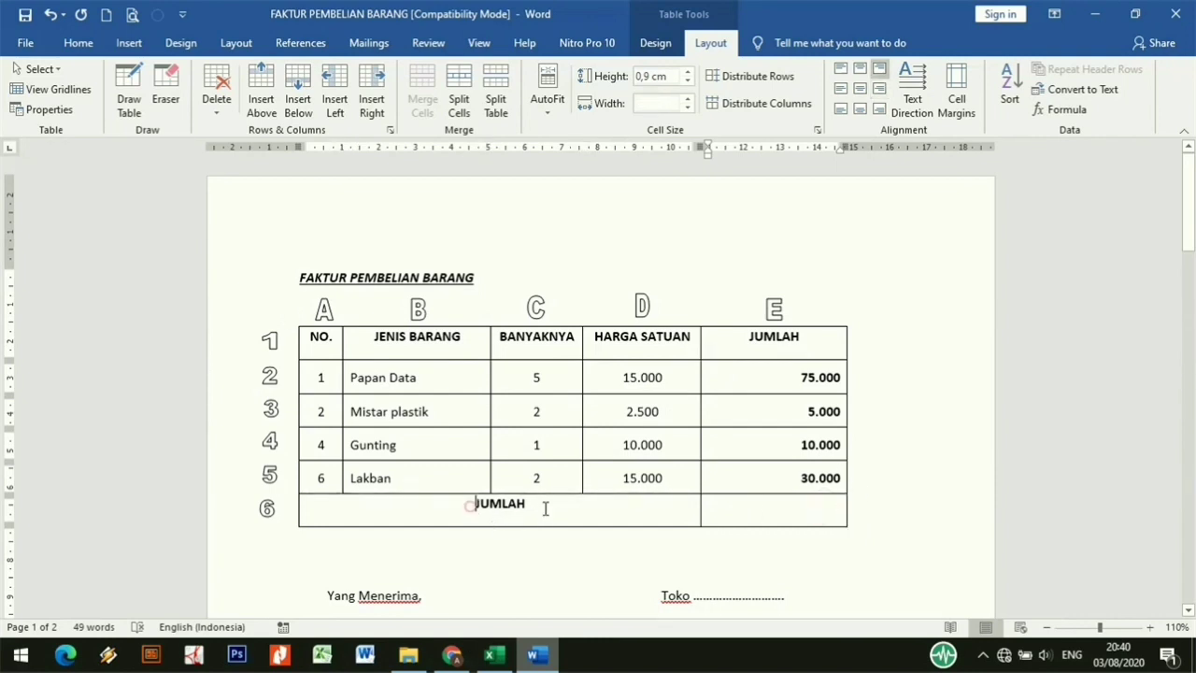
drag(545, 508, 791, 518)
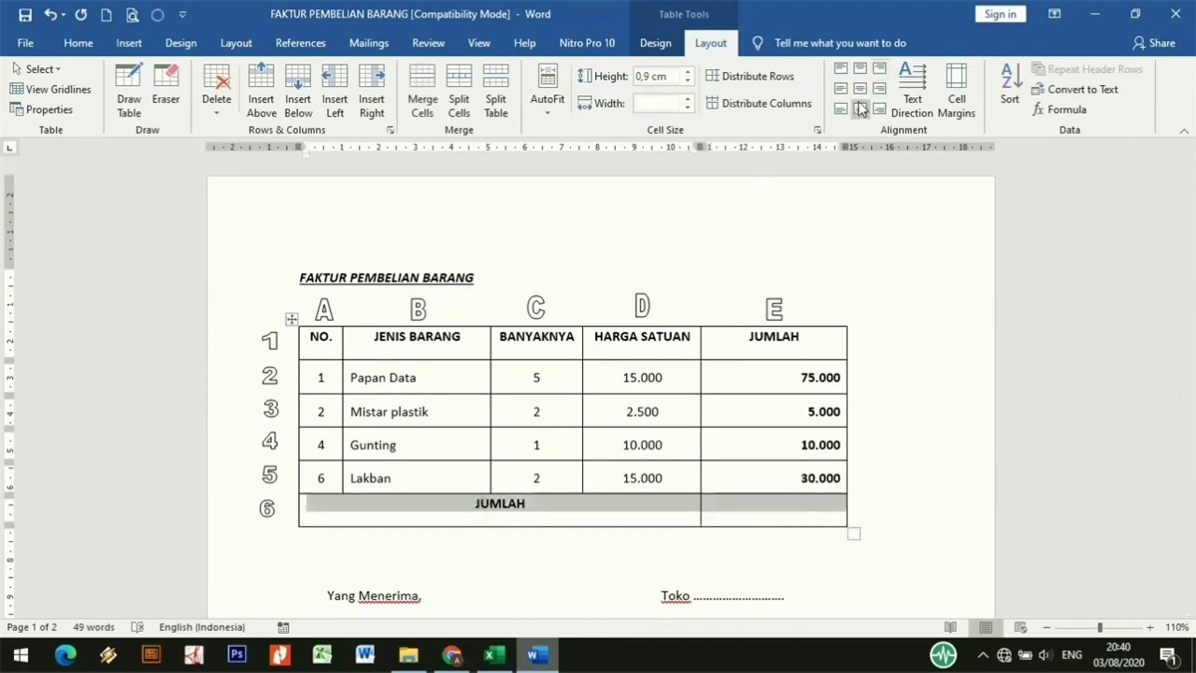
click(859, 88)
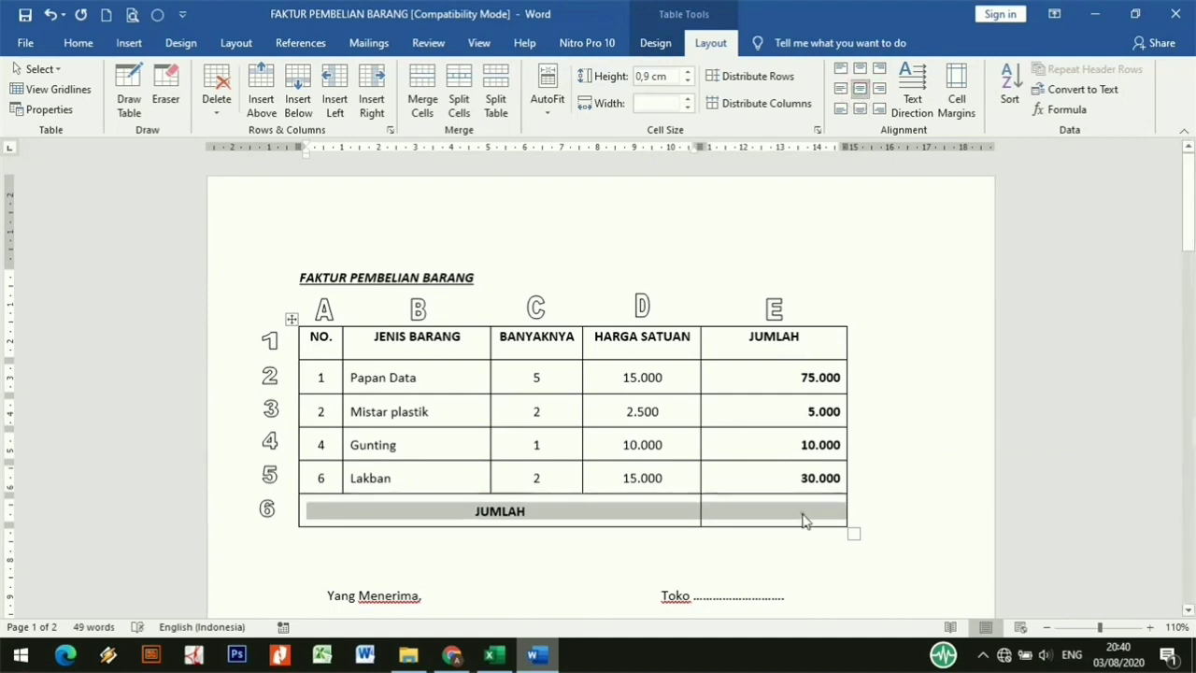
click(801, 514)
drag(775, 510, 822, 514)
click(878, 88)
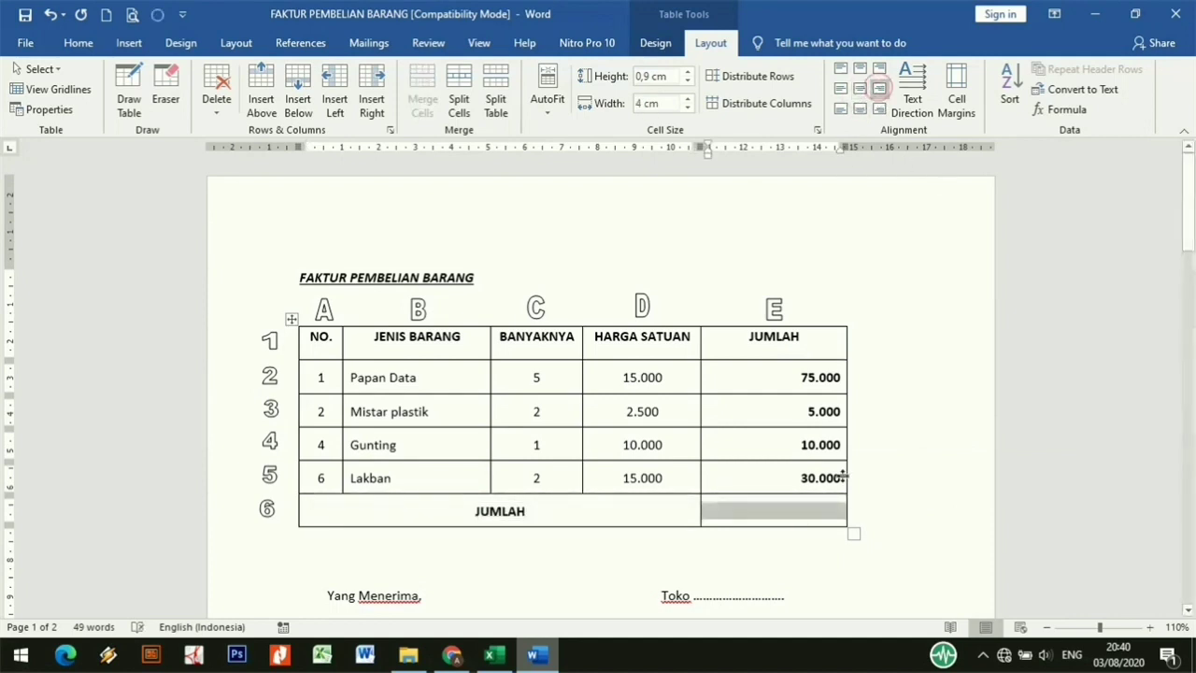
click(817, 512)
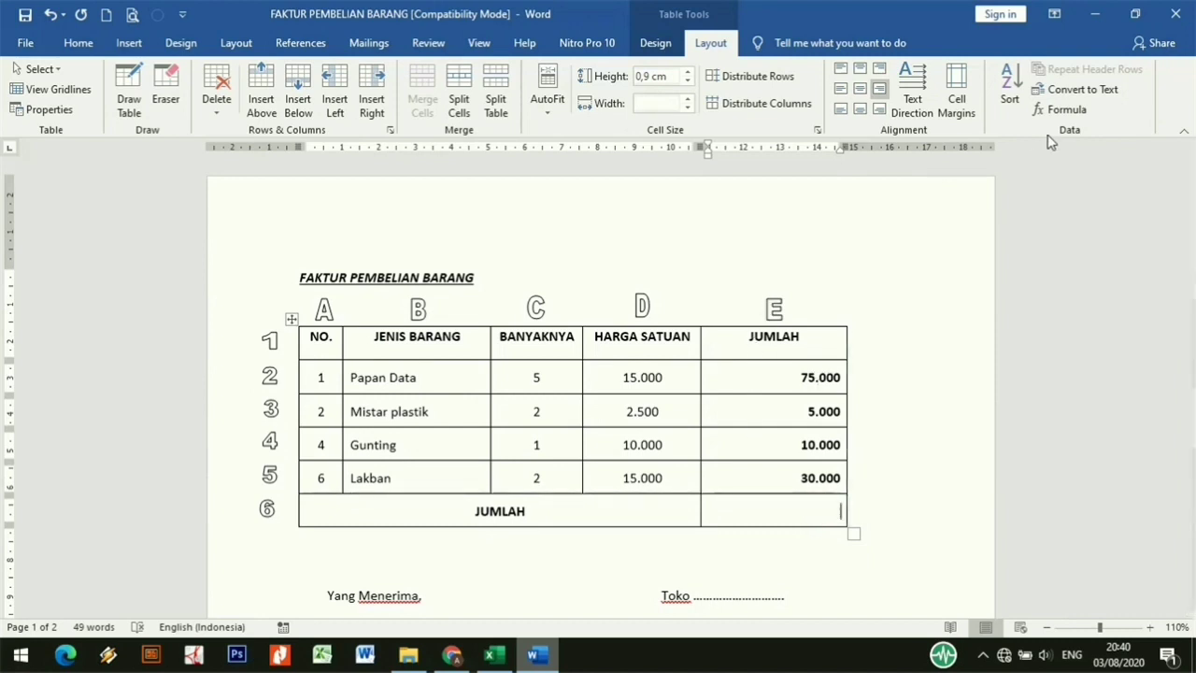
- Total cell E6 with =SUM(ABOVE), giving 120.000, then select the result to clear it
click(1061, 109)
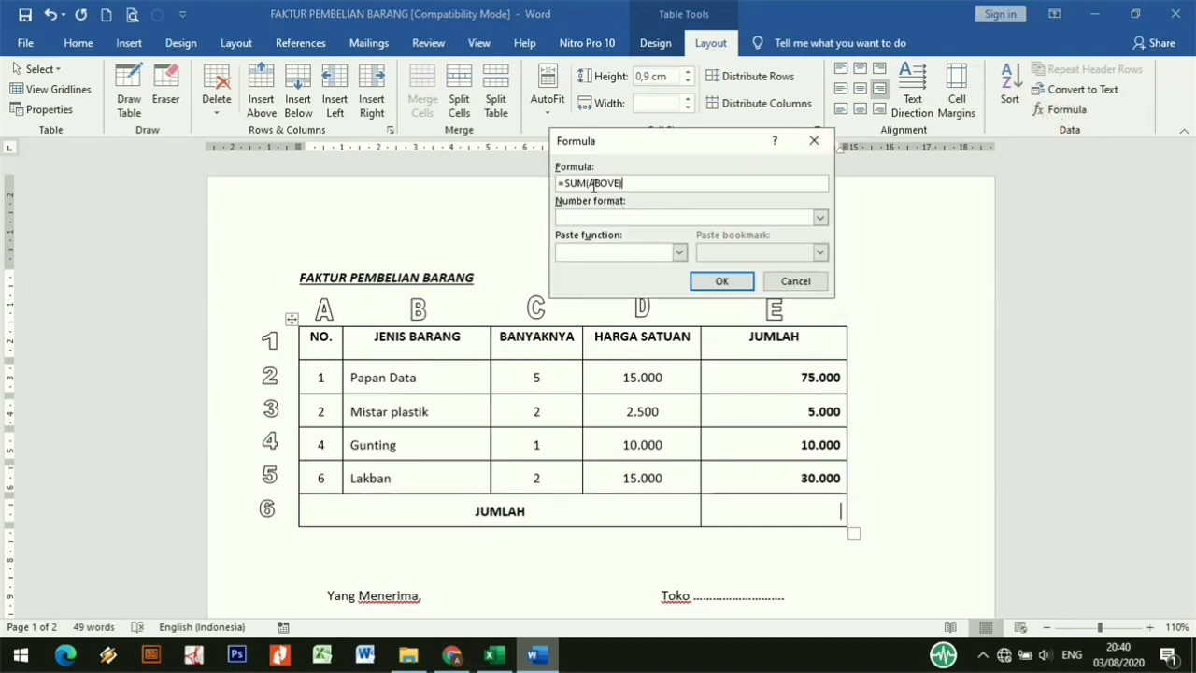
drag(590, 185, 622, 184)
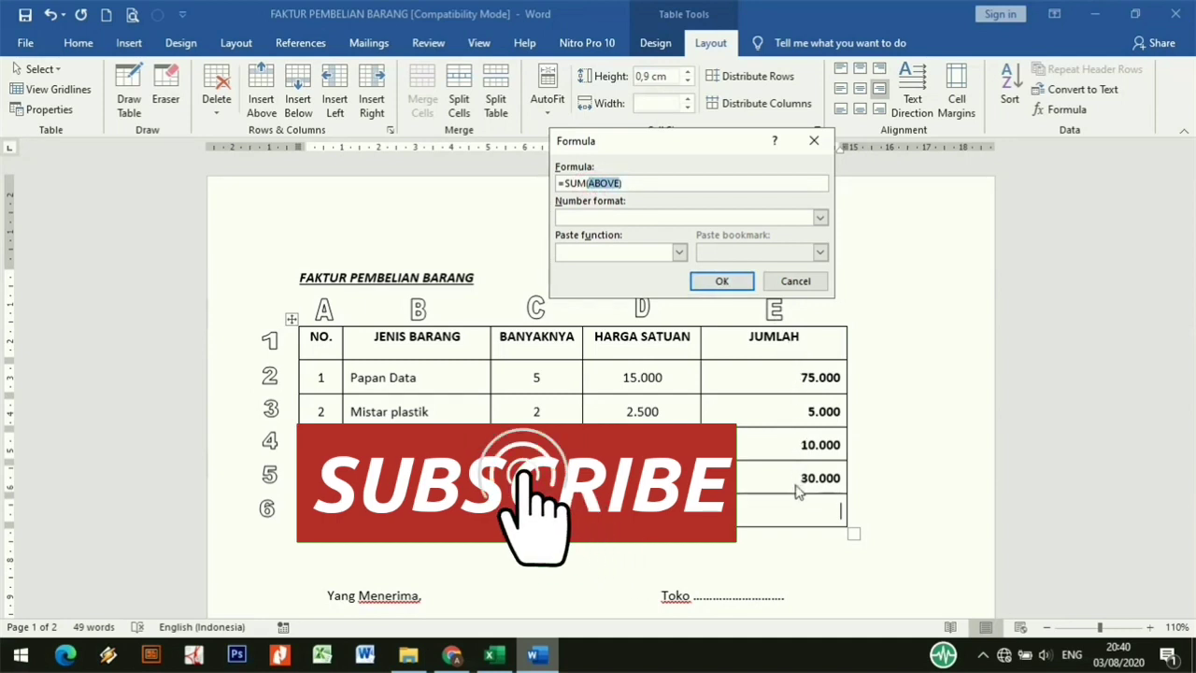
click(727, 286)
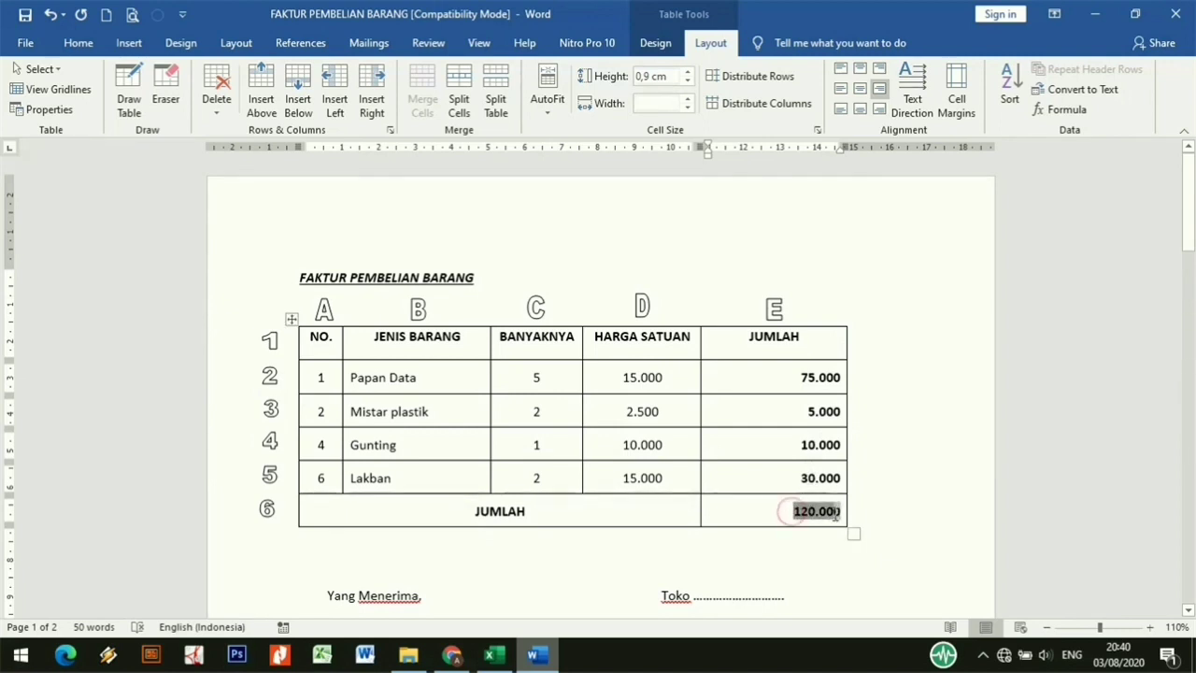
drag(792, 511, 844, 512)
- Erase the E6 total and recompute it as =E2+E3+E4+E5, again 120.000
key(BackSpace)
key(BackSpace)
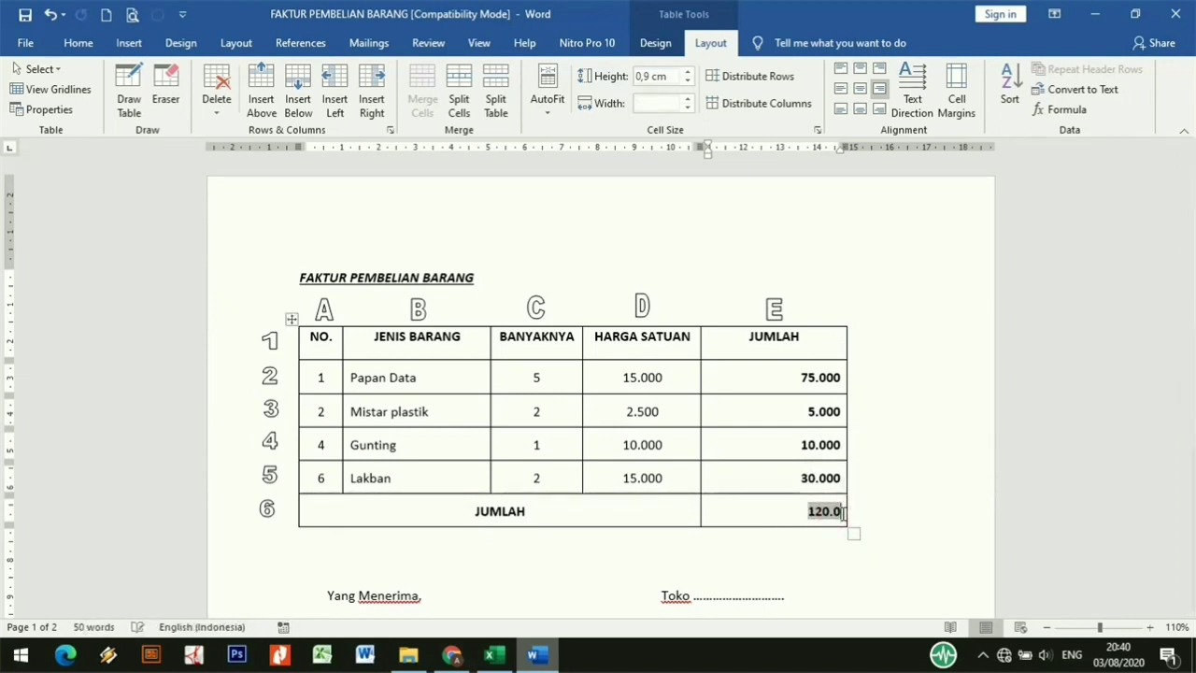
key(BackSpace)
key(BackSpace)
key(BackSpace)
key(BackSpace)
key(BackSpace)
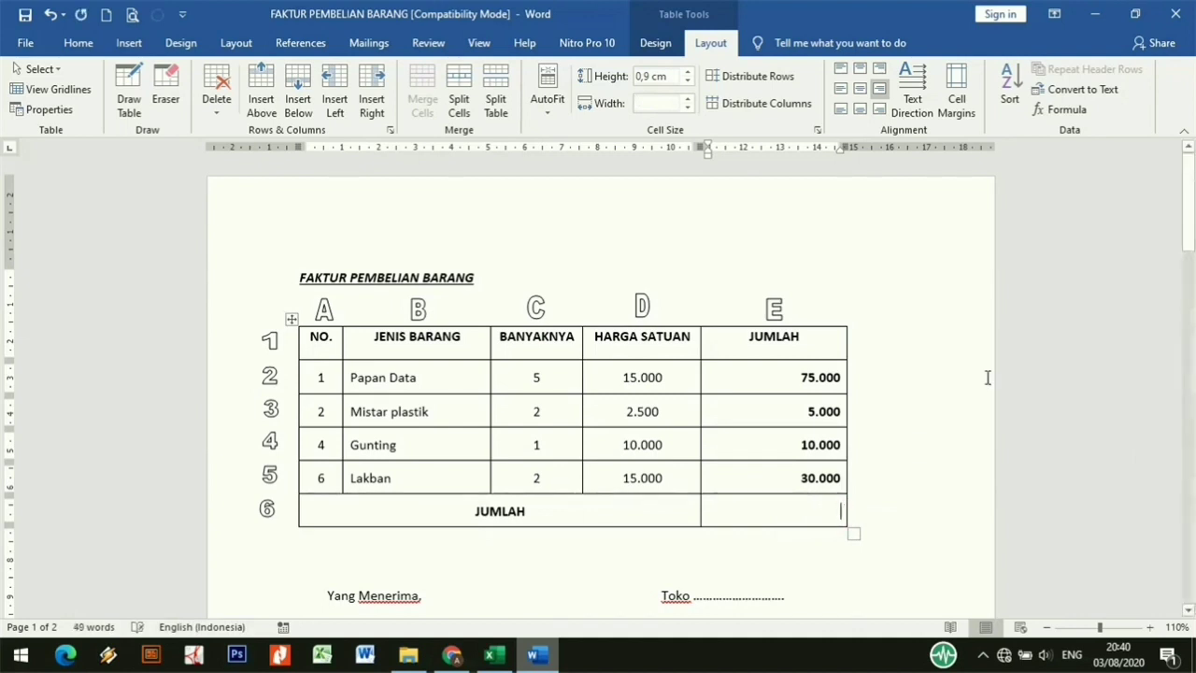
click(1062, 118)
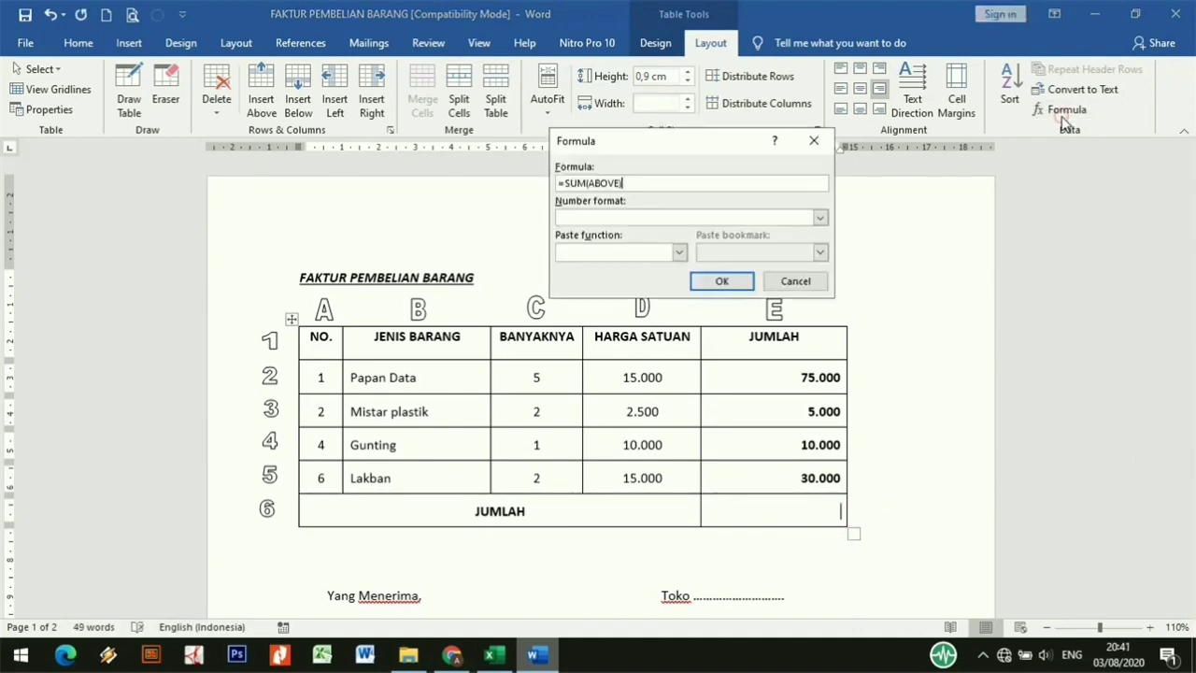
drag(647, 181, 565, 182)
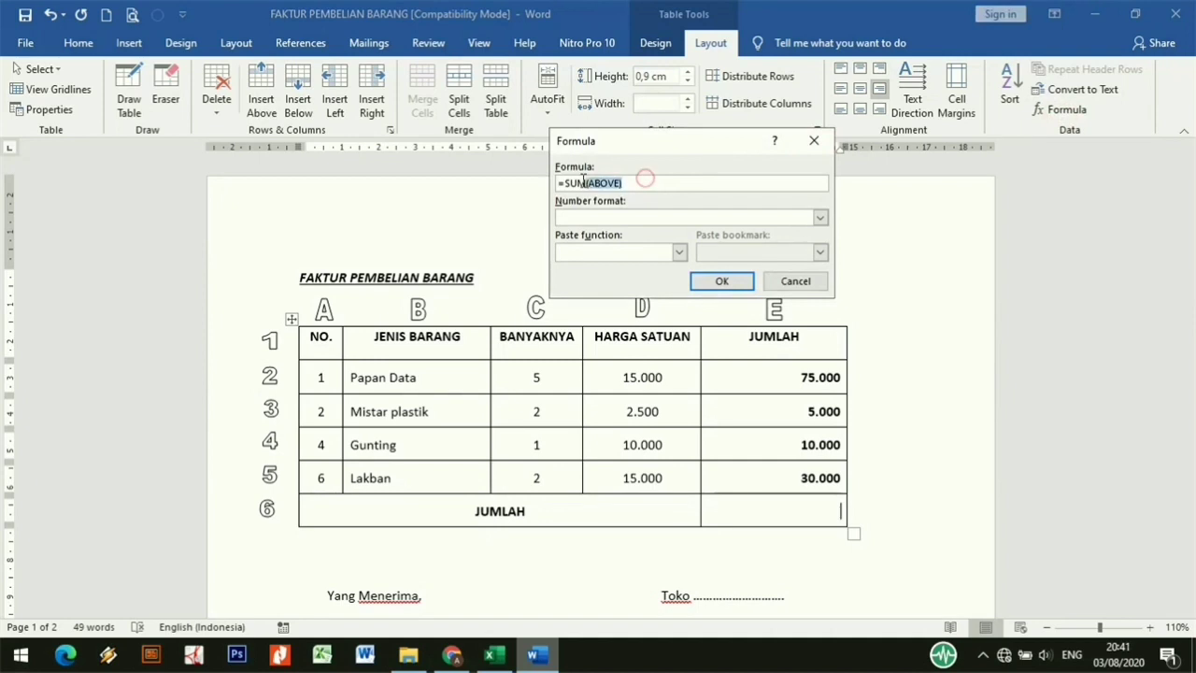
key(BackSpace)
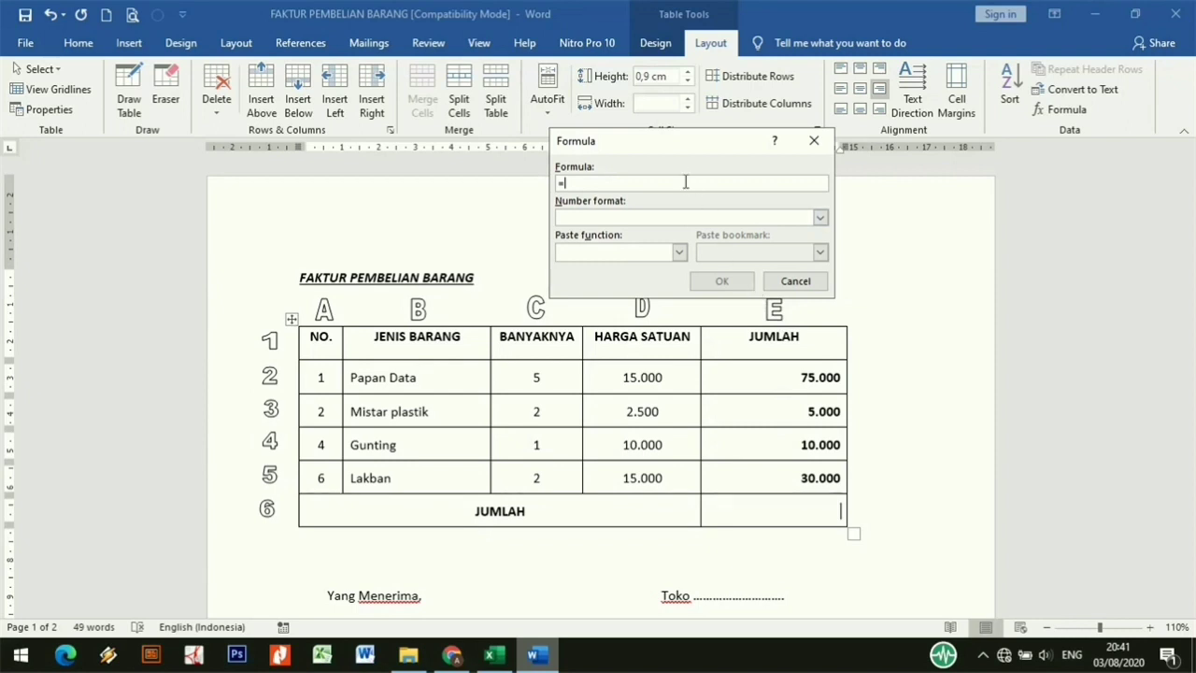
text(E)
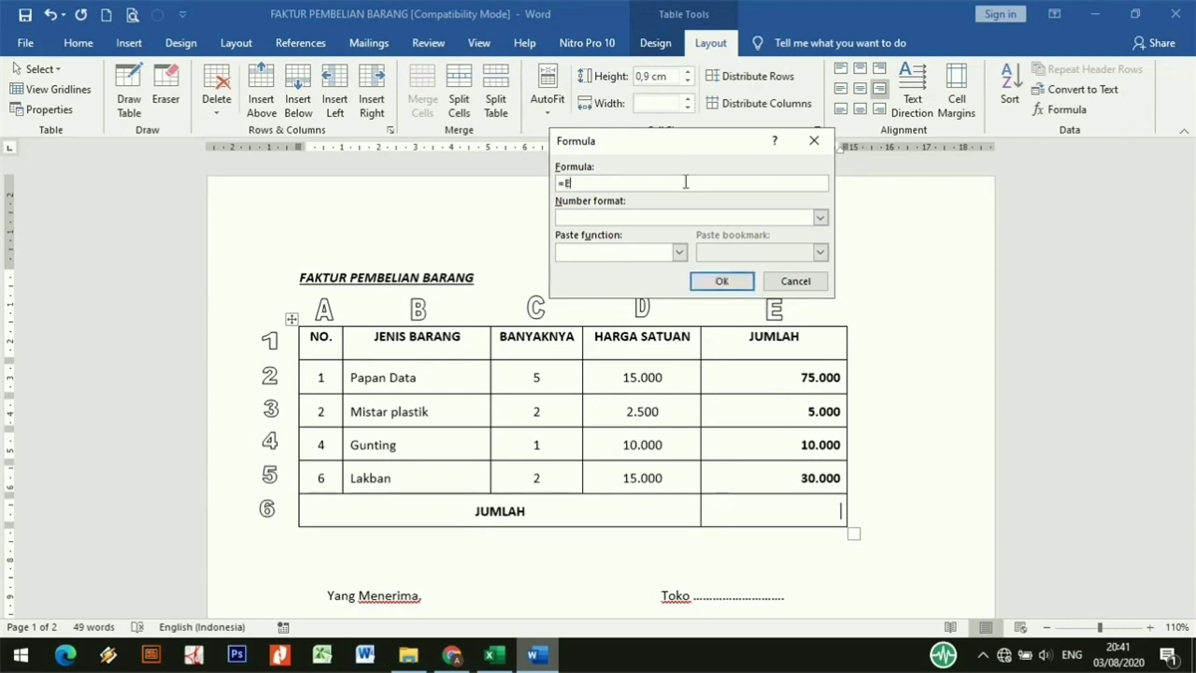
text(2+)
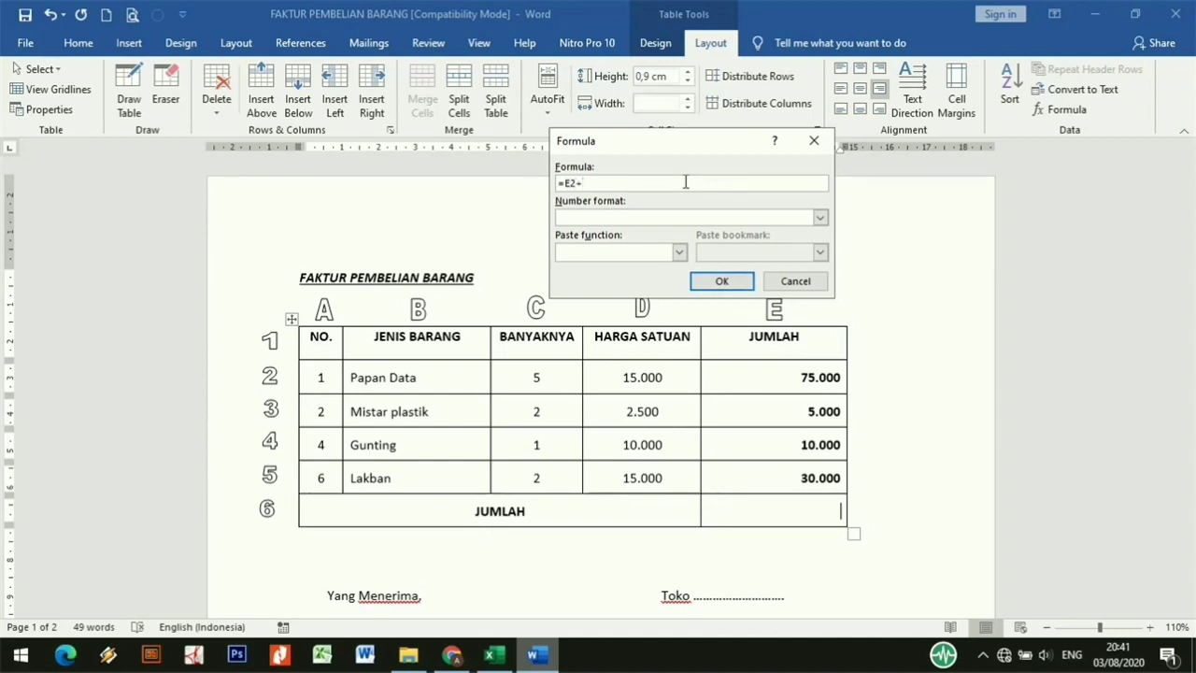
text(E3+E)
text(4+E5)
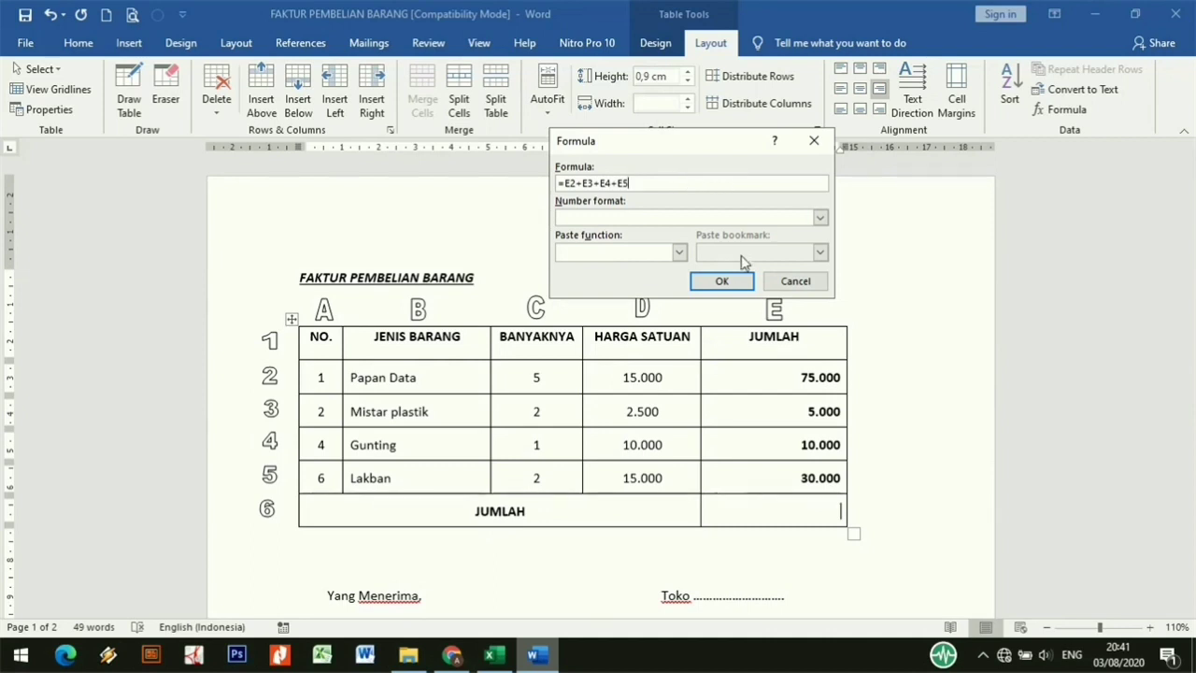
click(722, 281)
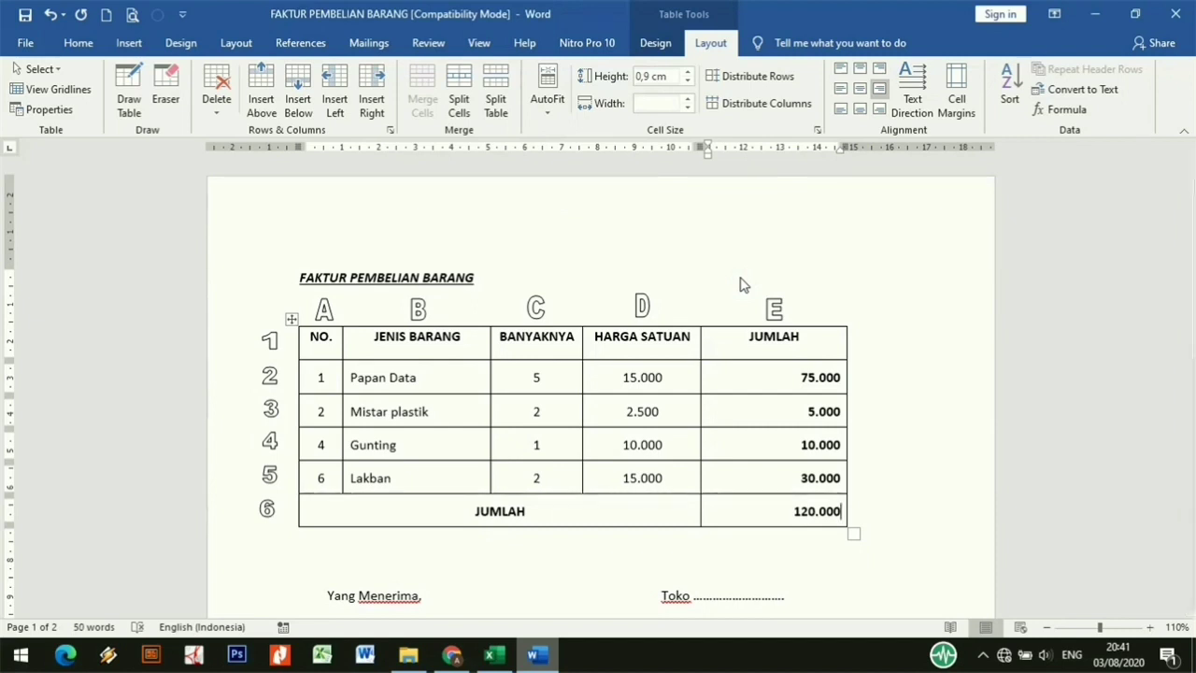
- Delete the E6 total and change its formula to =SUM(E2:E5), still 120.000
double_click(792, 515)
key(Delete)
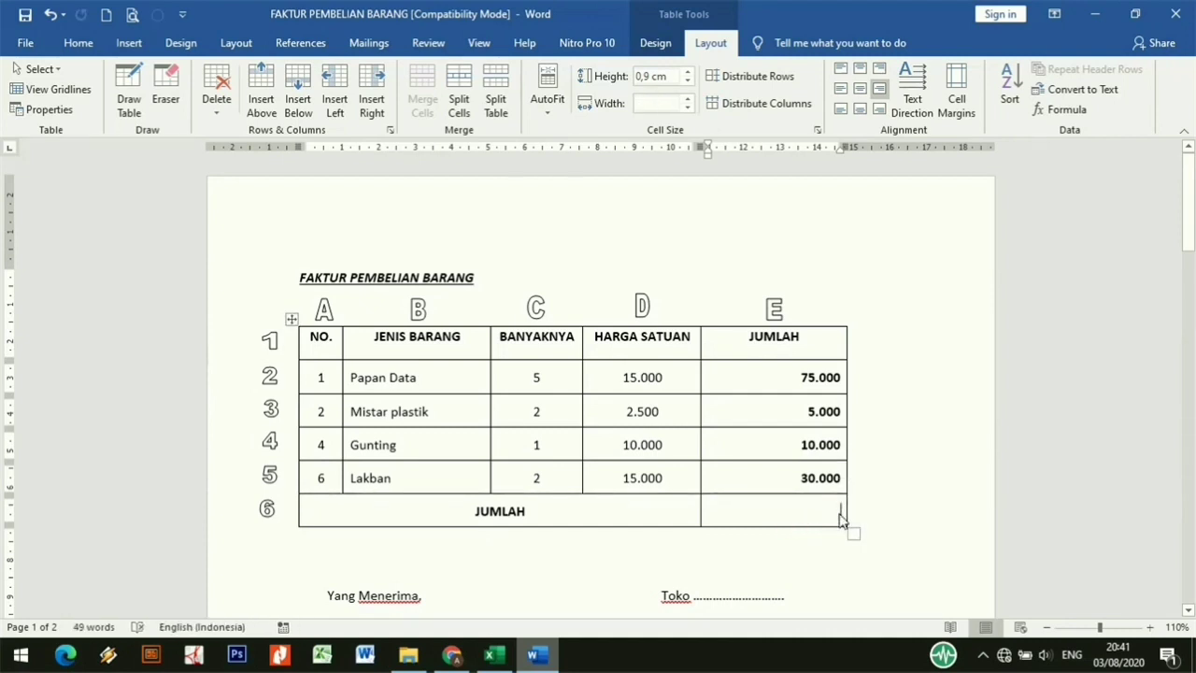
click(1055, 109)
drag(656, 183, 590, 182)
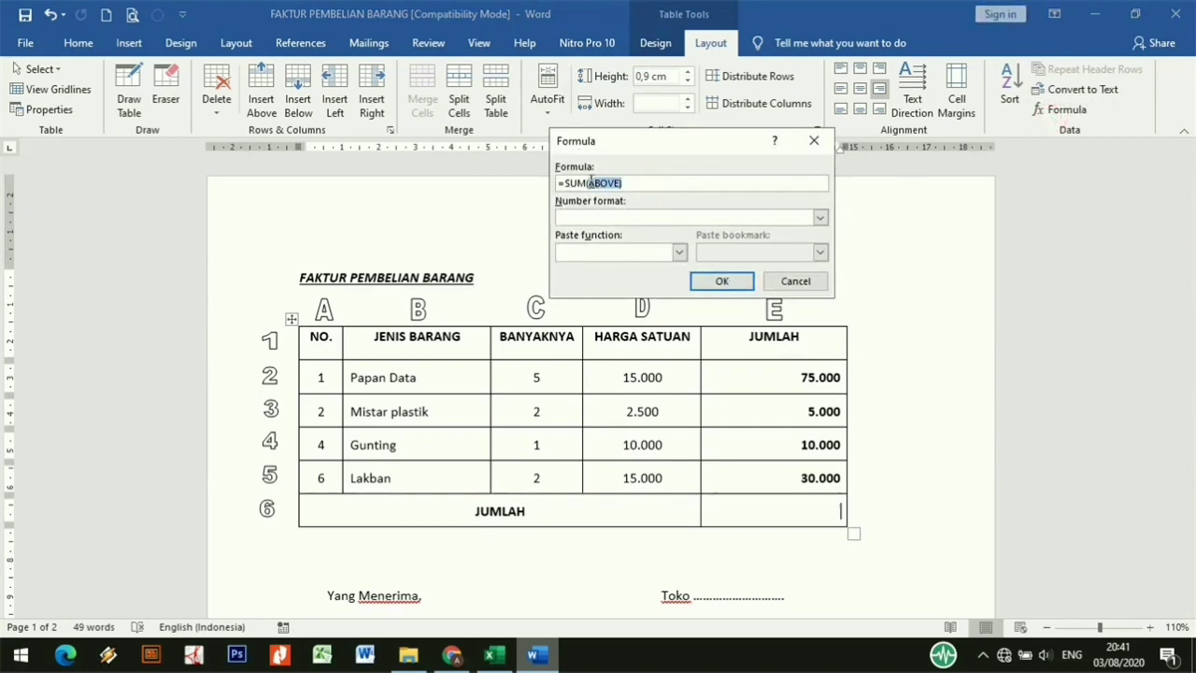
key(BackSpace)
text(E)
text(5)
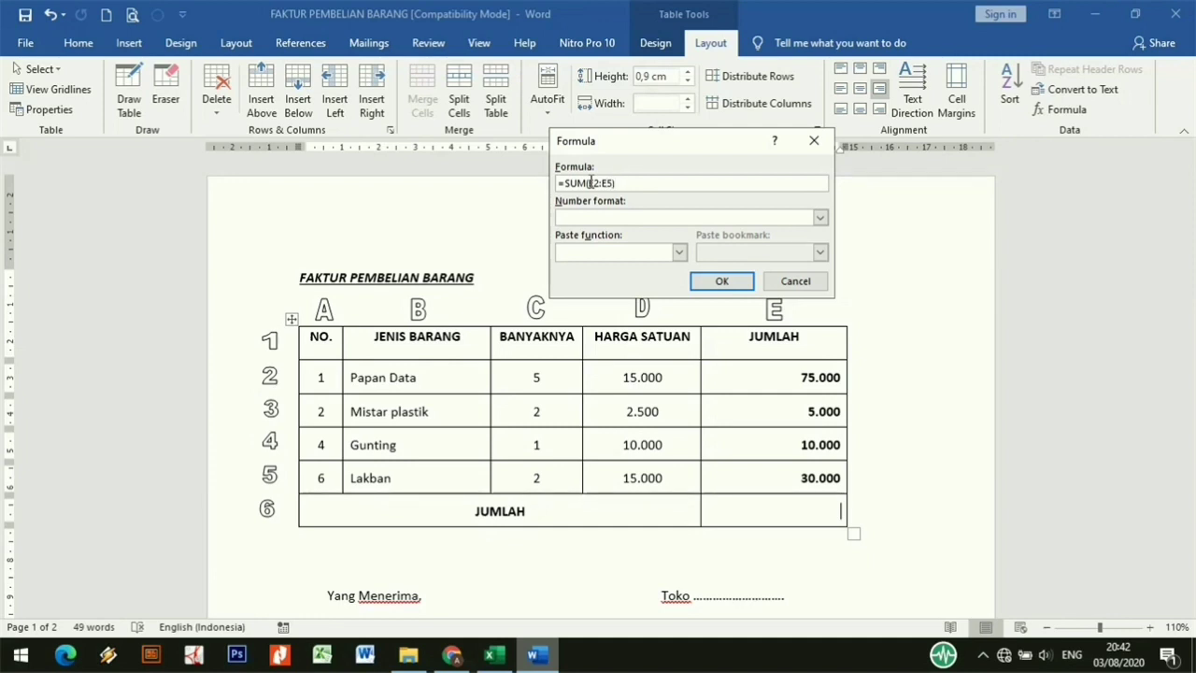
text())
click(722, 281)
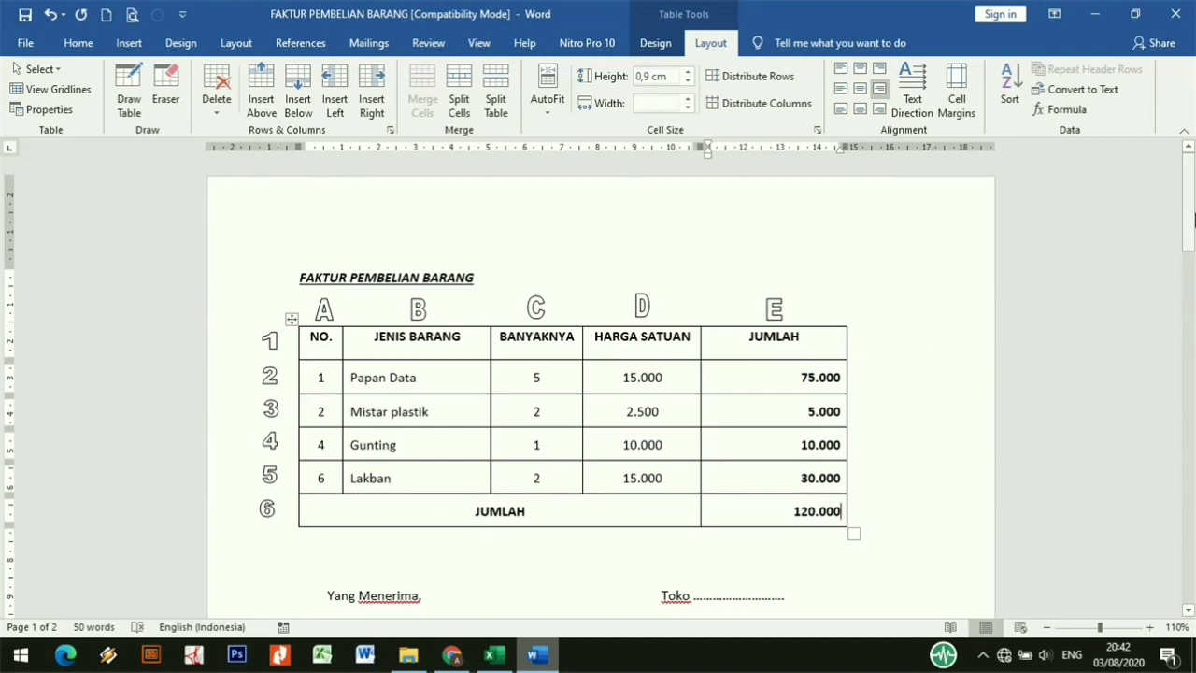
click(1193, 218)
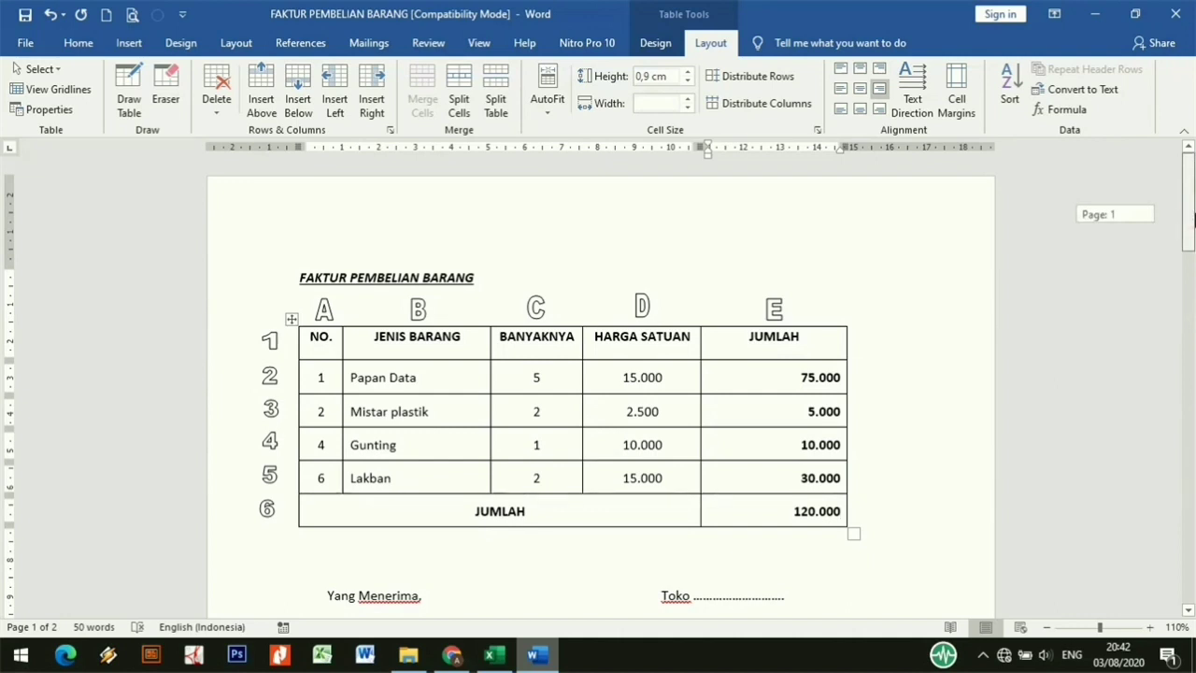
- Scroll to page 2 and place the caret in the empty C cell beside 300
drag(1193, 218, 1192, 453)
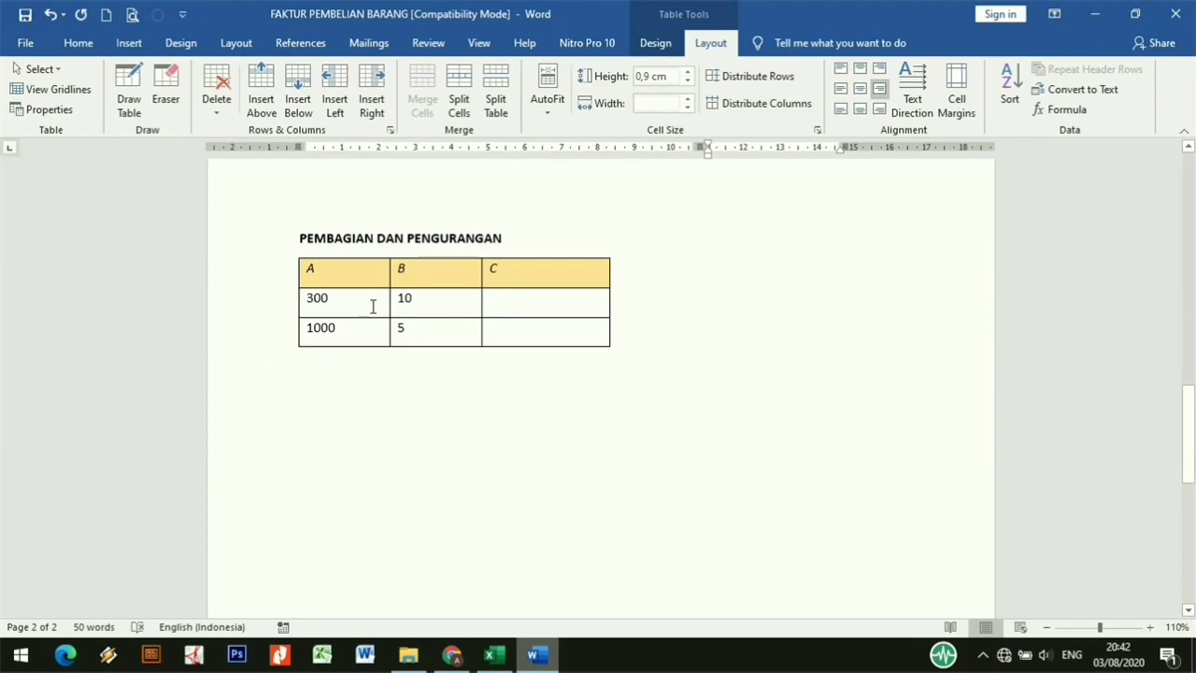
click(513, 302)
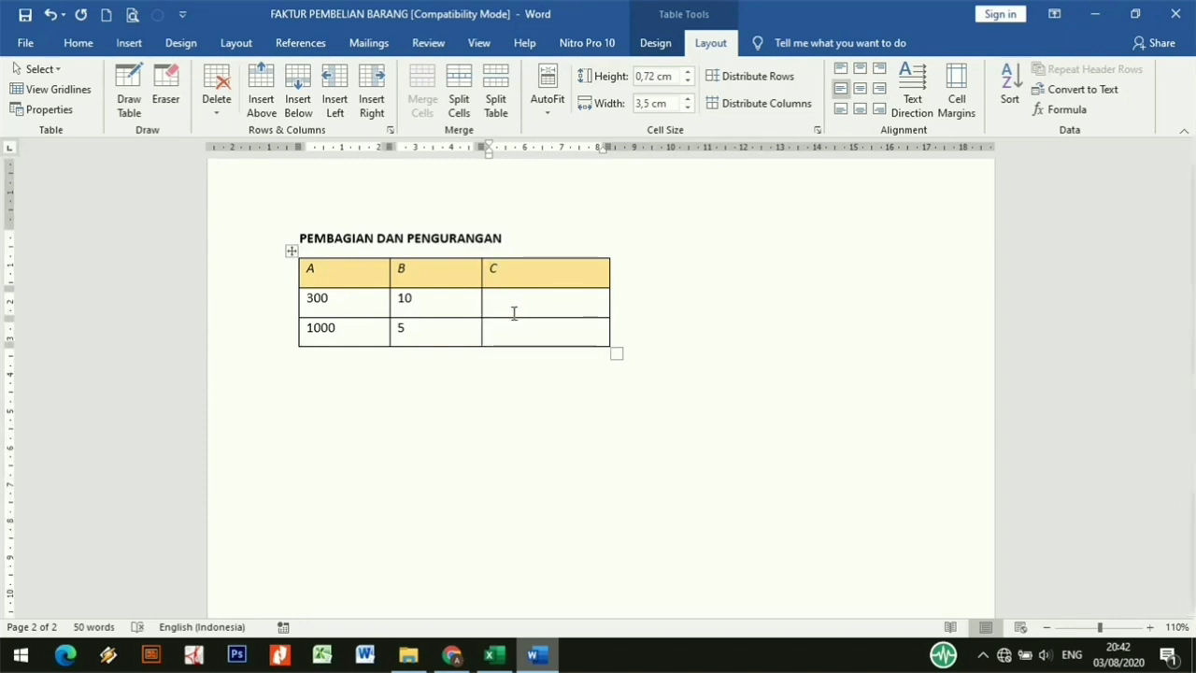
- Fill C2 with an =A2/B2 formula showing 30, and centre all text in the table
click(1067, 111)
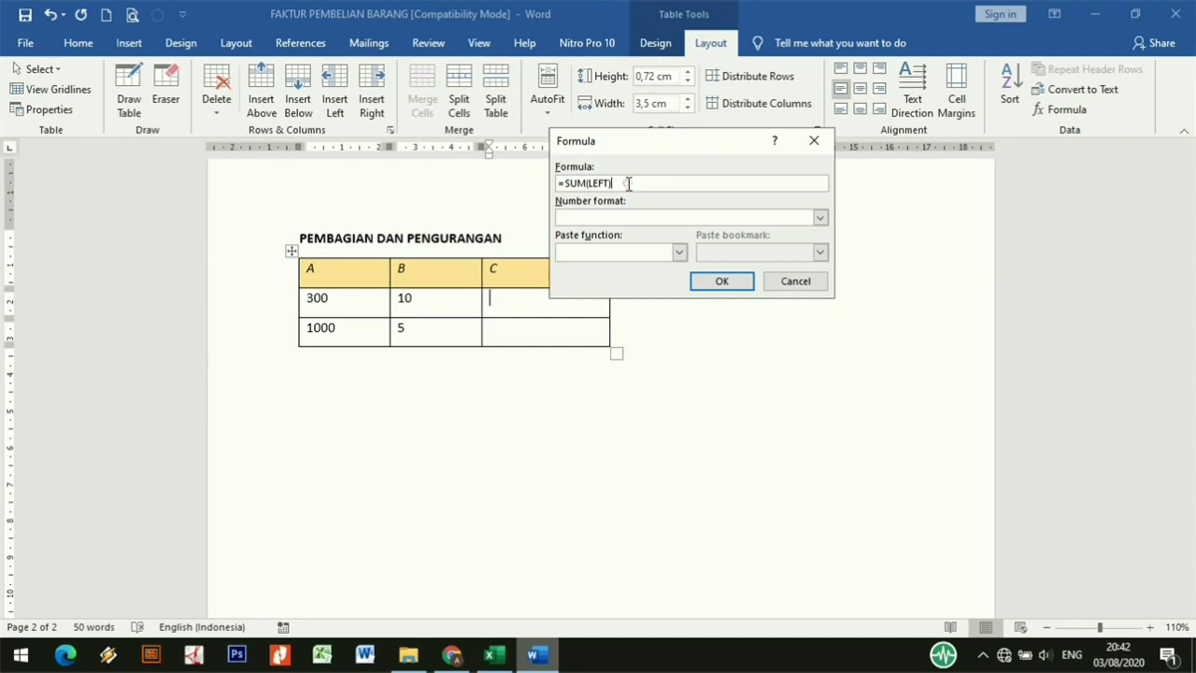
drag(628, 183, 572, 180)
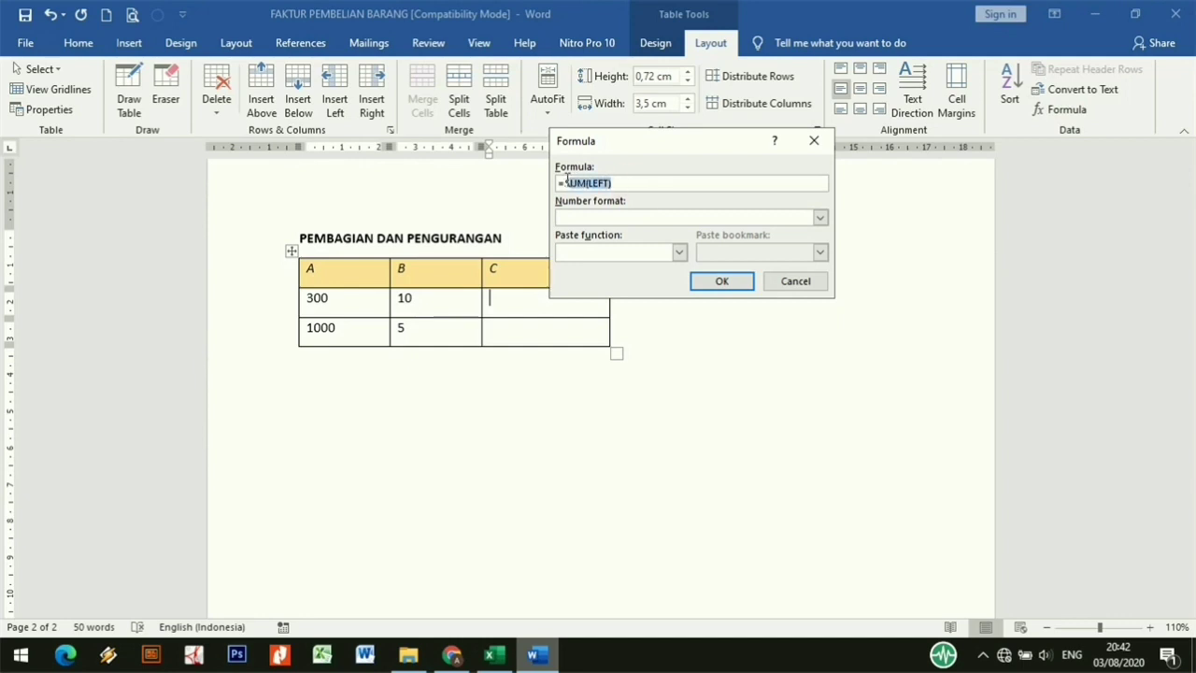
key(BackSpace)
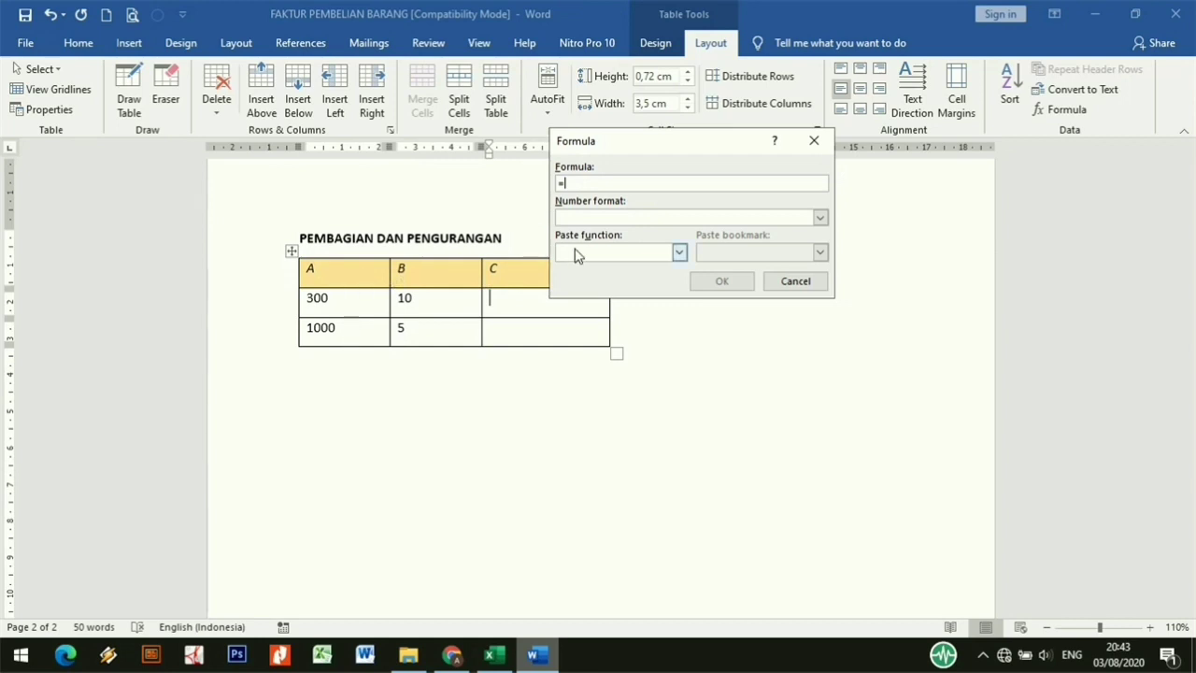
text(2)
key(BackSpace)
text(A2)
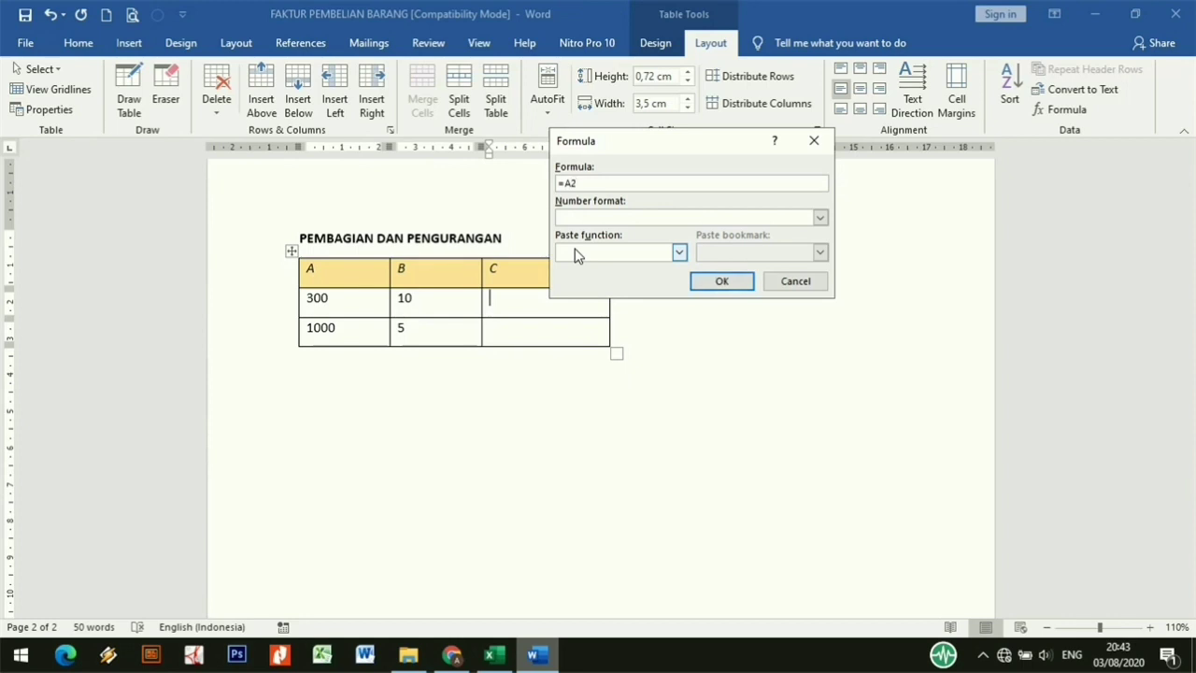
text(/)
click(721, 282)
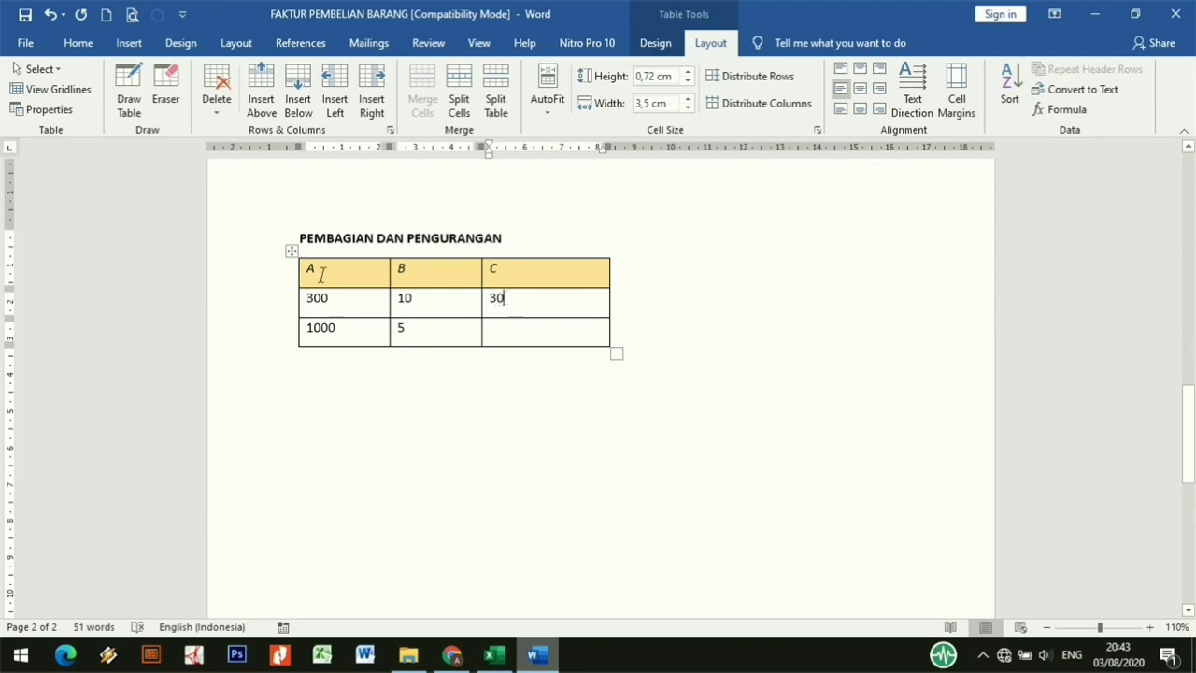
drag(307, 270, 531, 339)
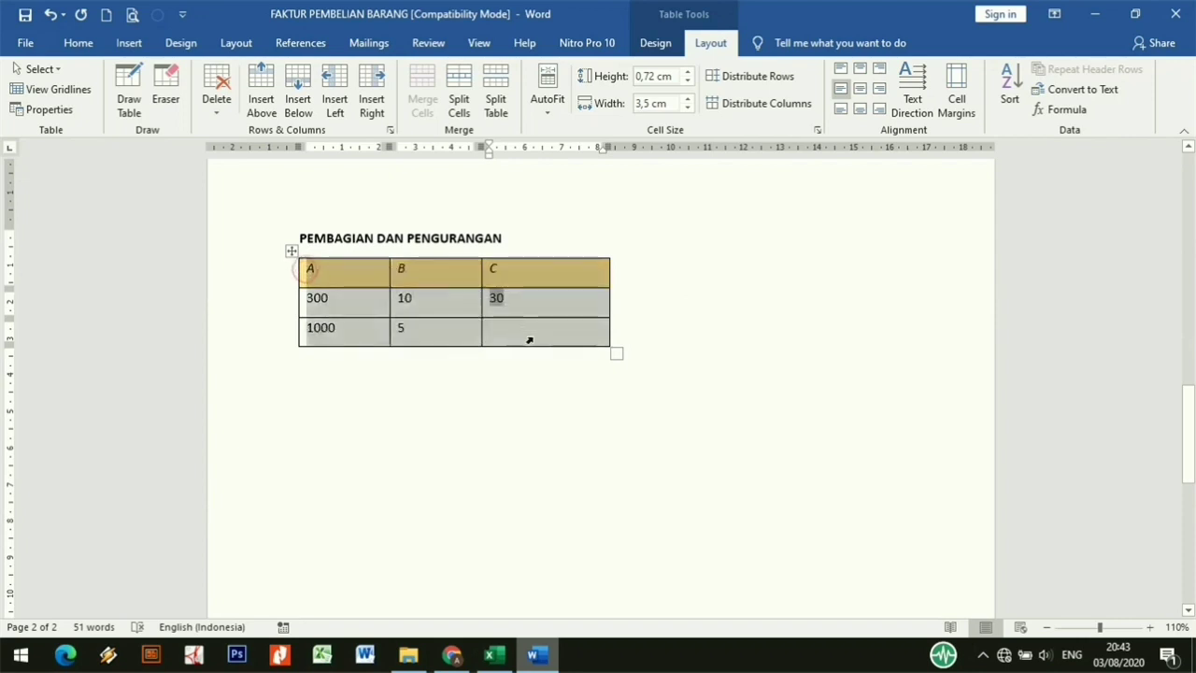
click(860, 90)
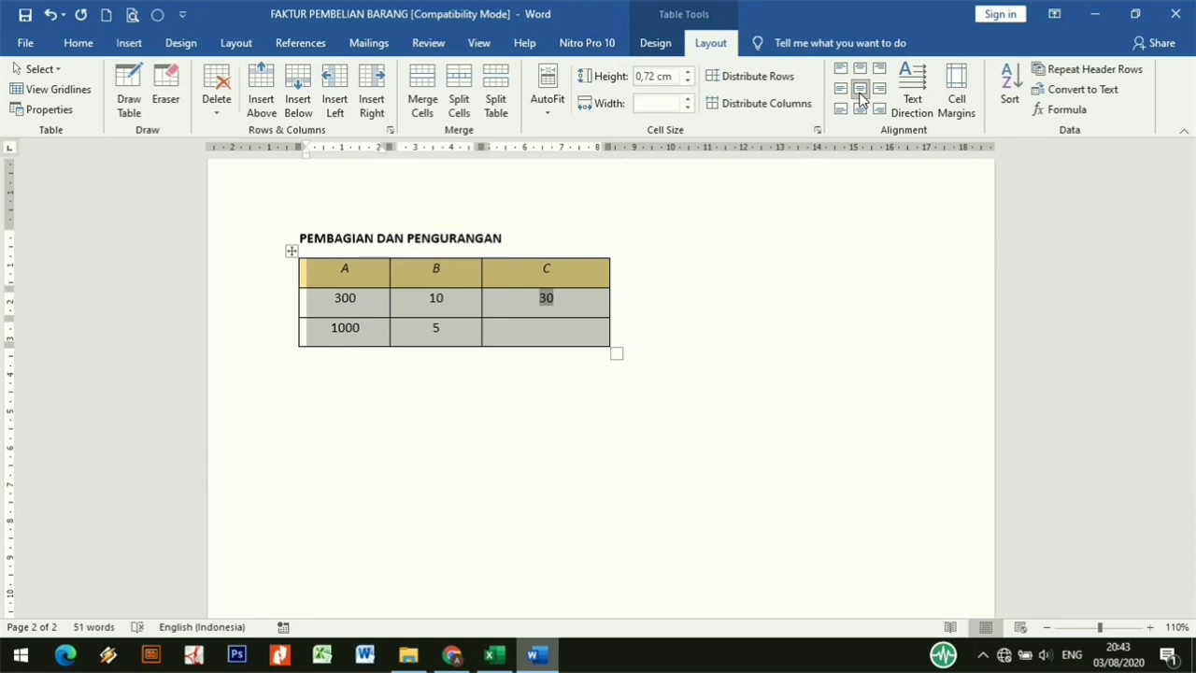
- Set the table rows to 0,9 cm high with text centred vertically, then move into cell C3
click(687, 73)
click(687, 72)
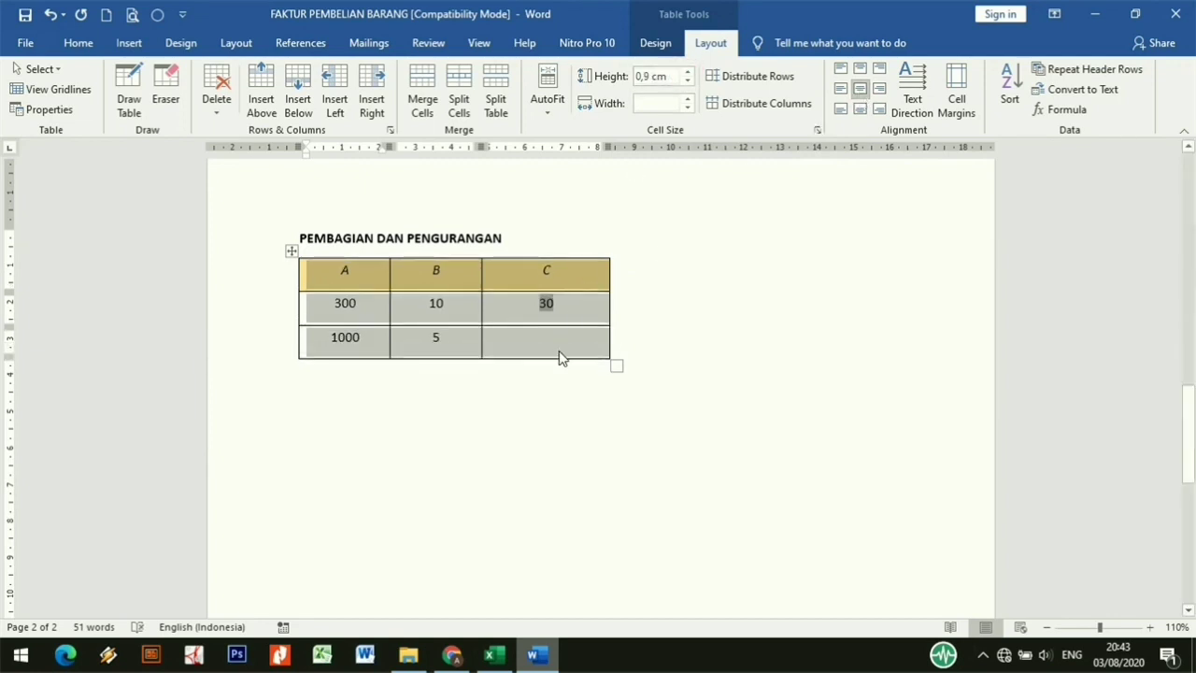
click(859, 88)
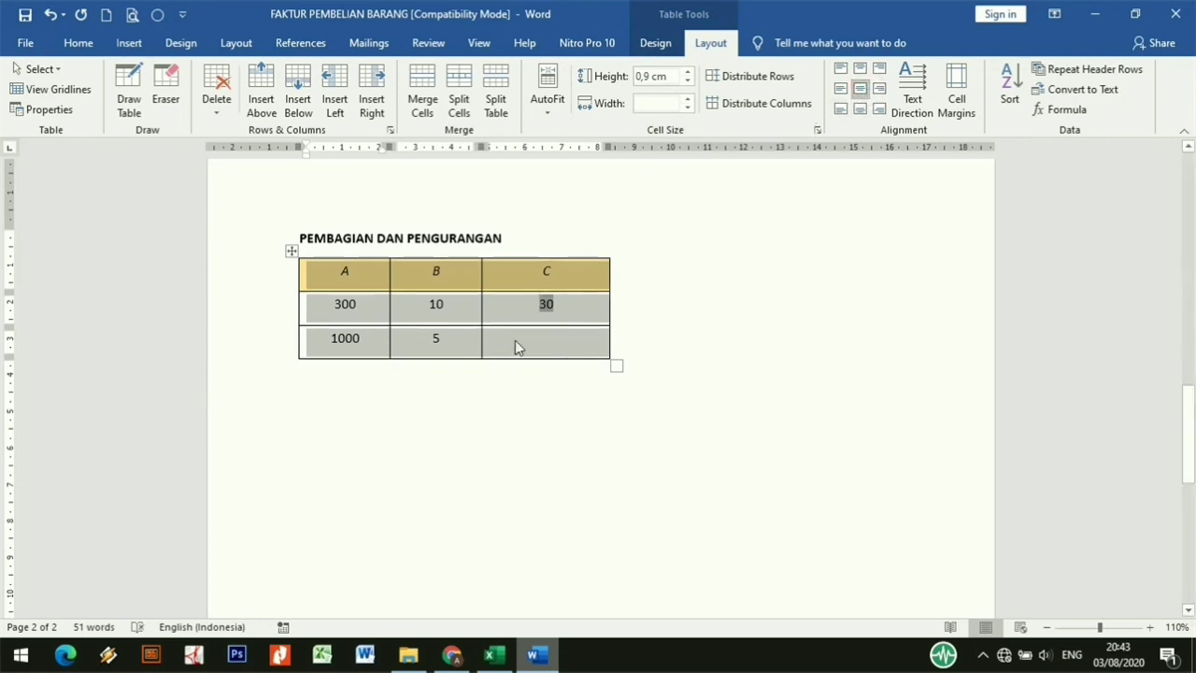
click(538, 320)
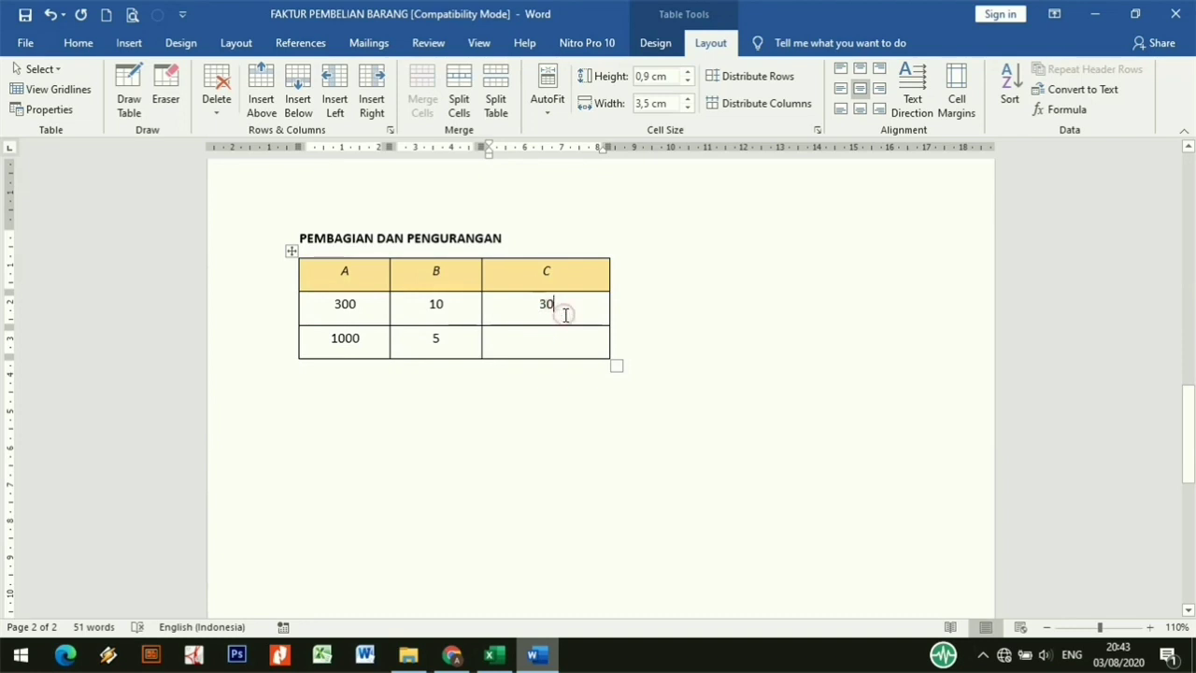
click(563, 339)
- Enter an =A3/B3 formula in C3 to show 200, then select both column C results
click(1060, 112)
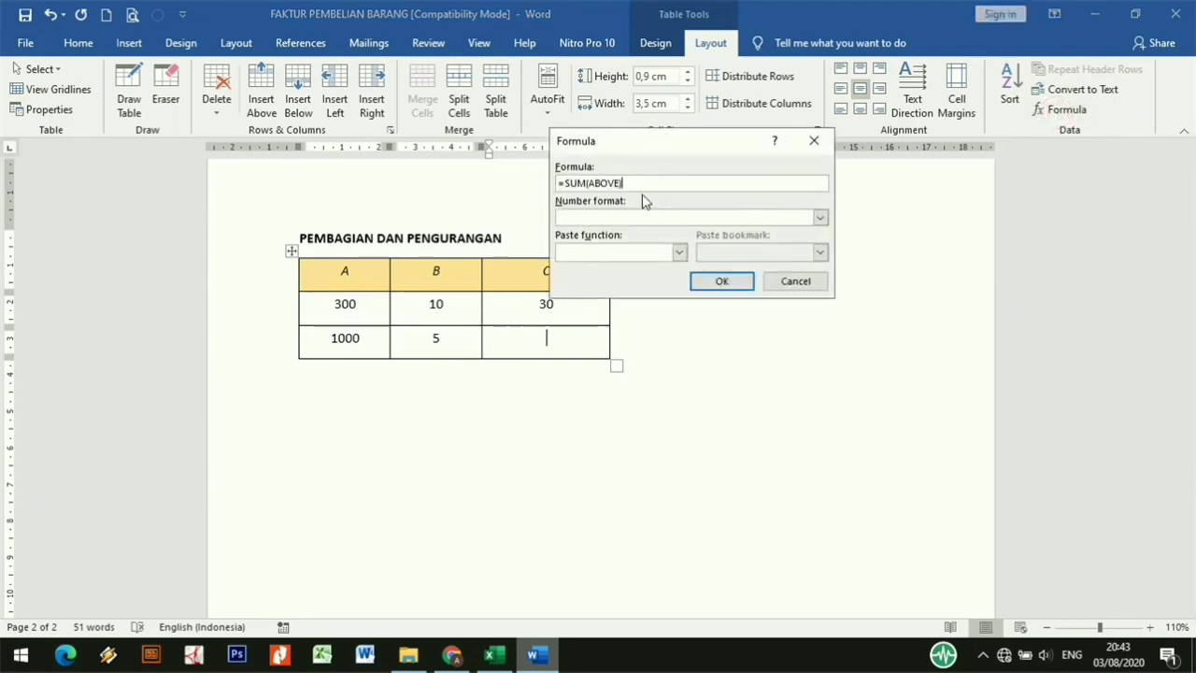
drag(634, 182, 565, 183)
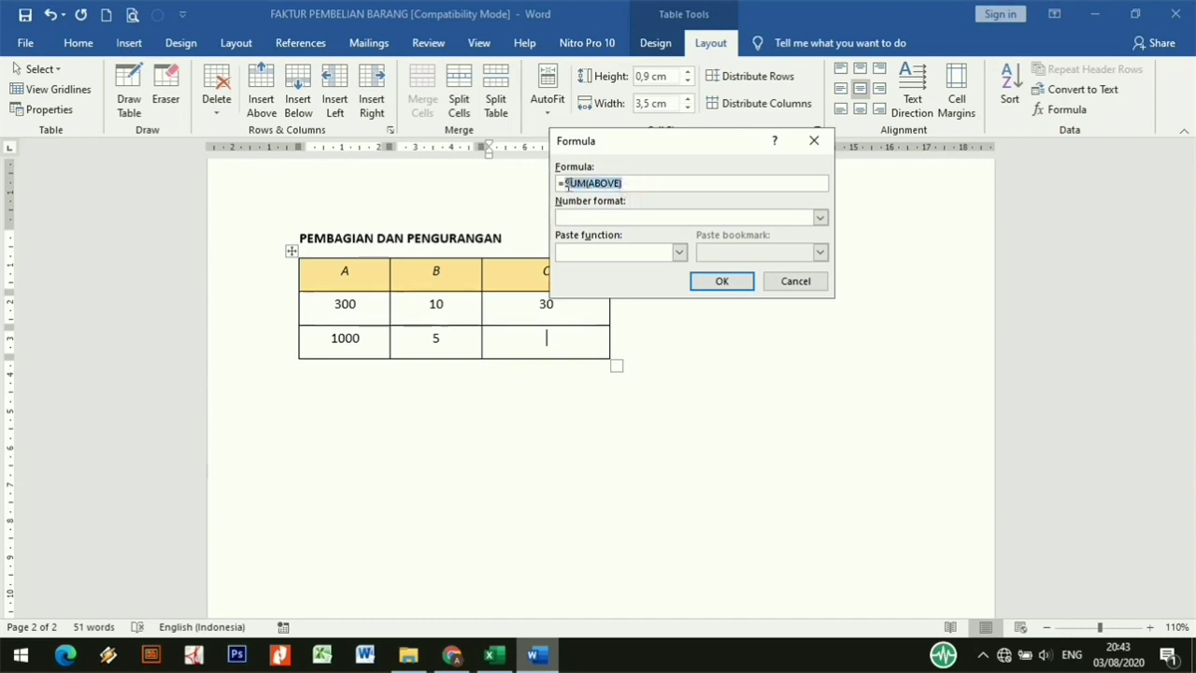
key(BackSpace)
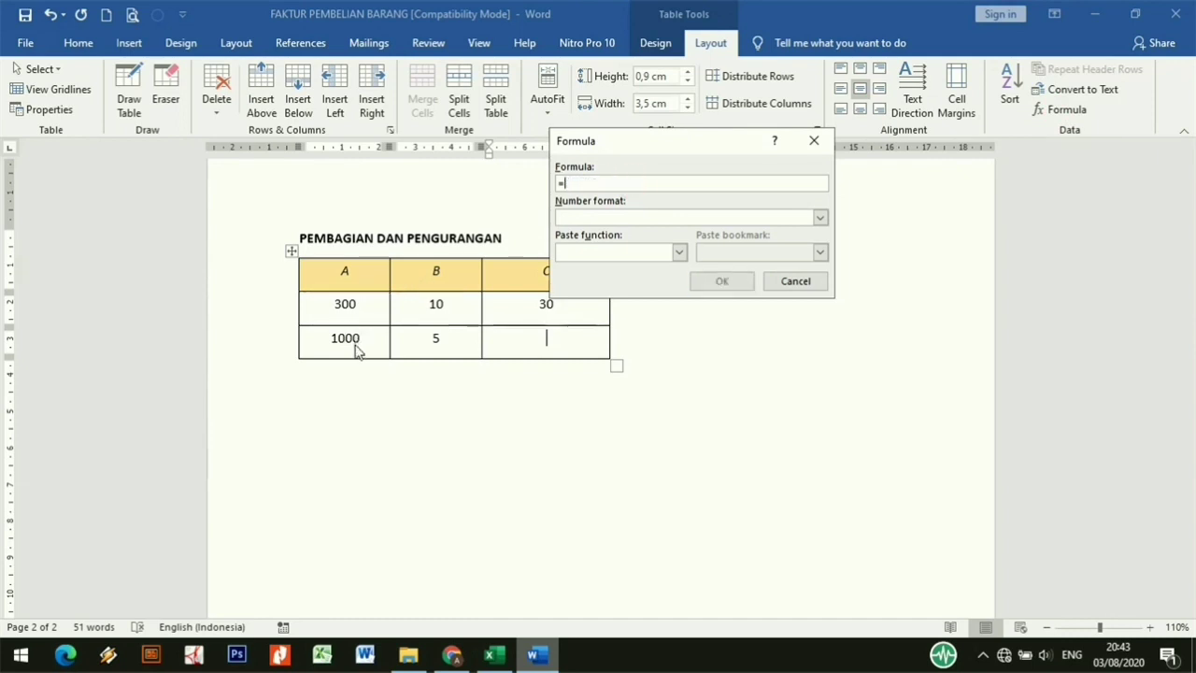
text(A3)
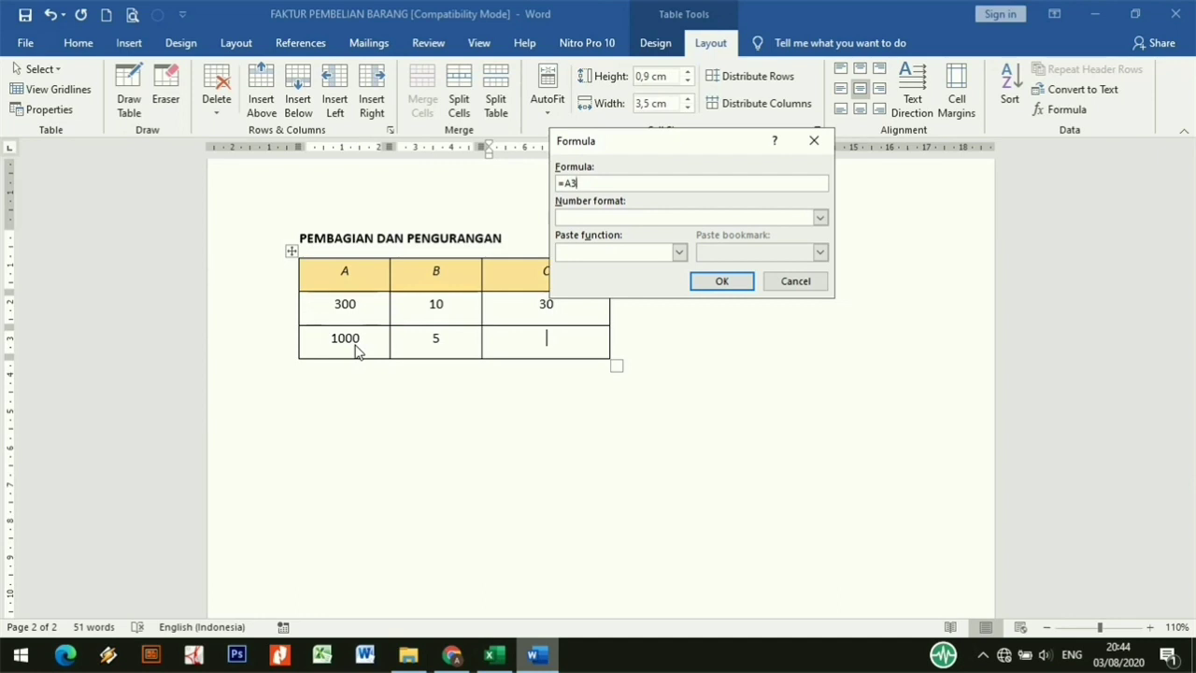
text(/)
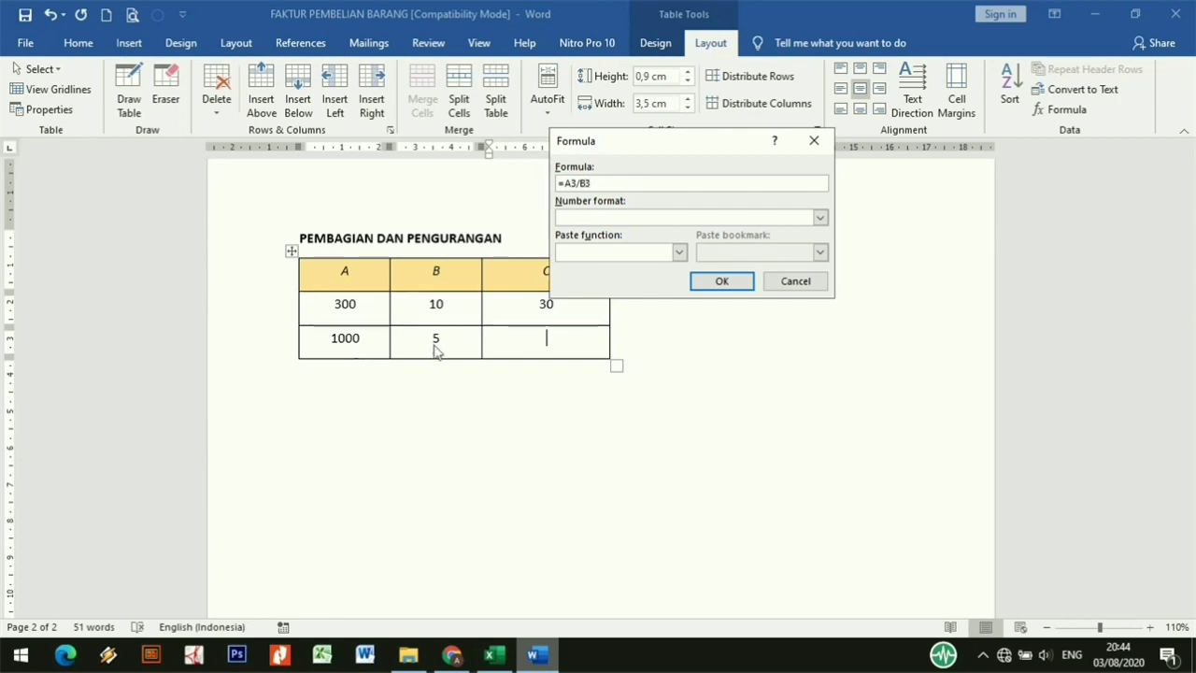
click(724, 282)
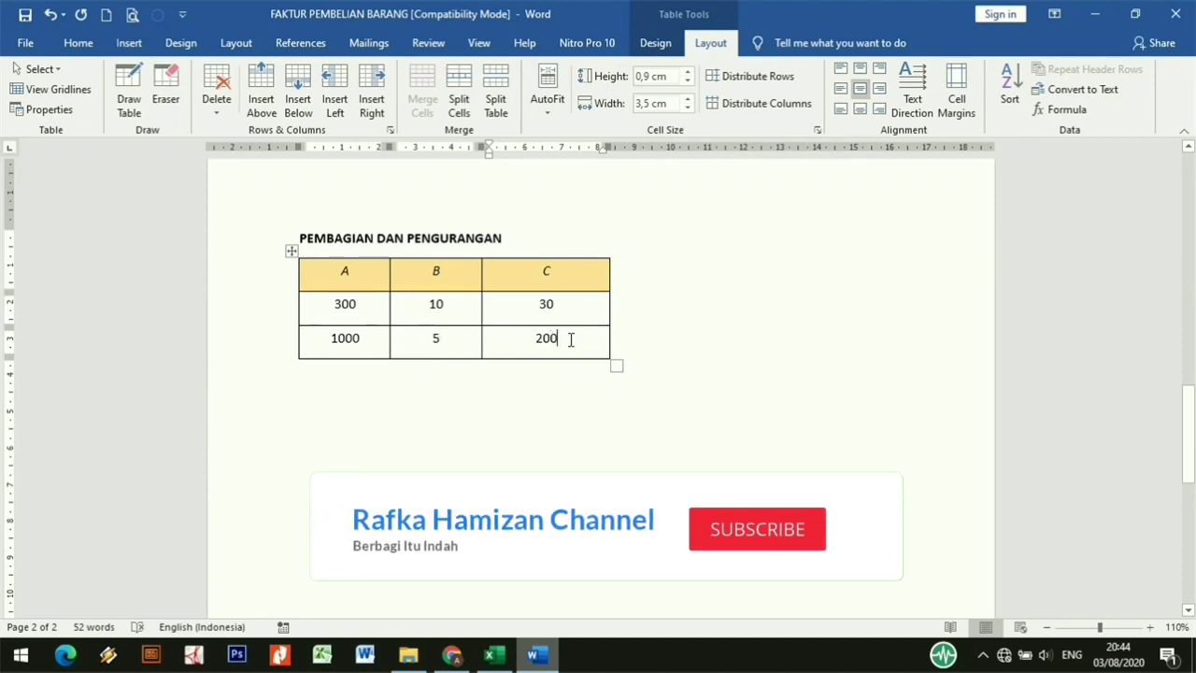
drag(534, 305, 570, 343)
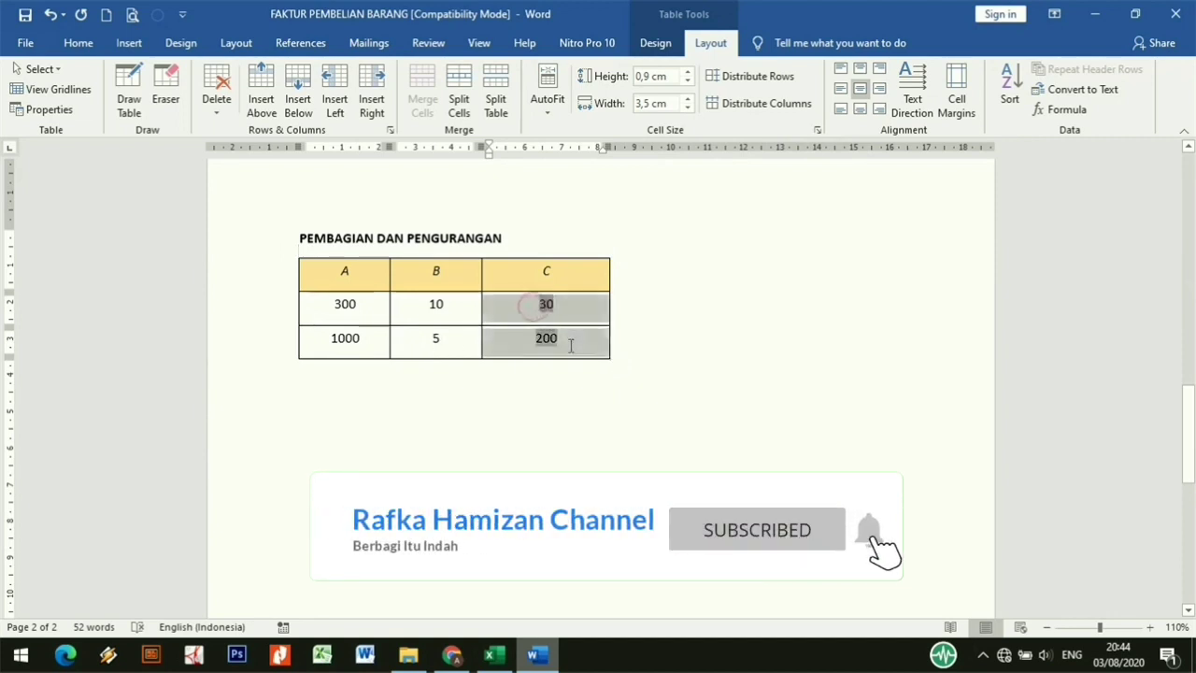
- Delete the division results and put an =A2-B2 formula in C2, showing 290
key(Delete)
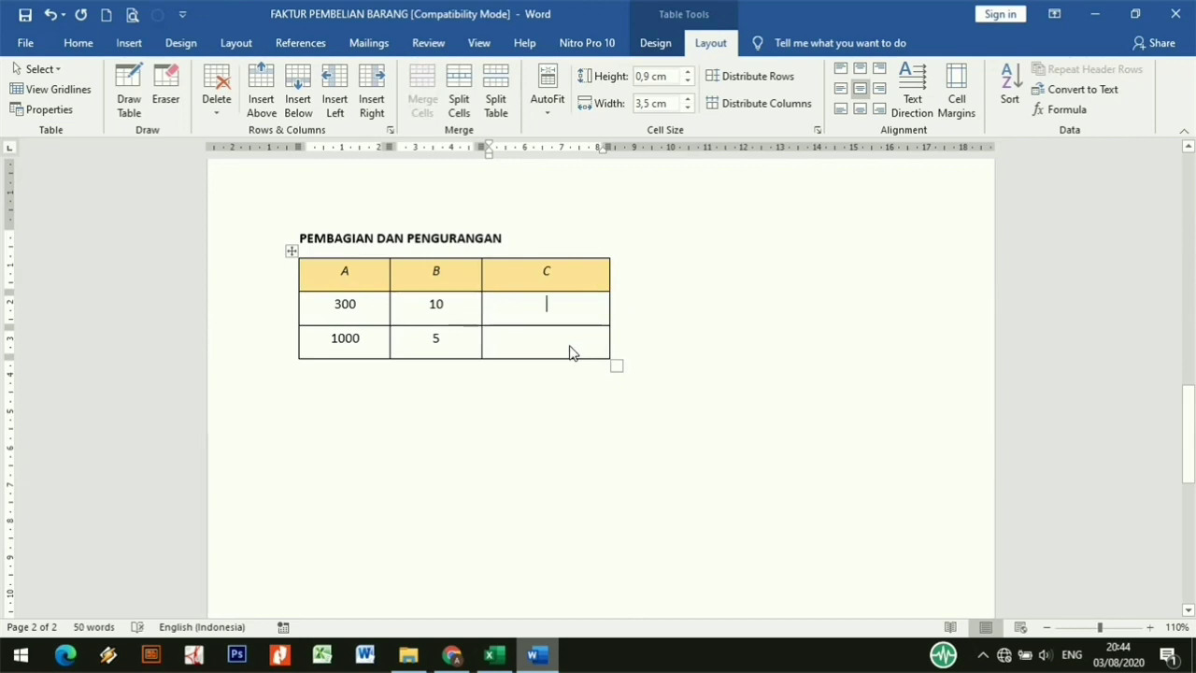
click(1059, 111)
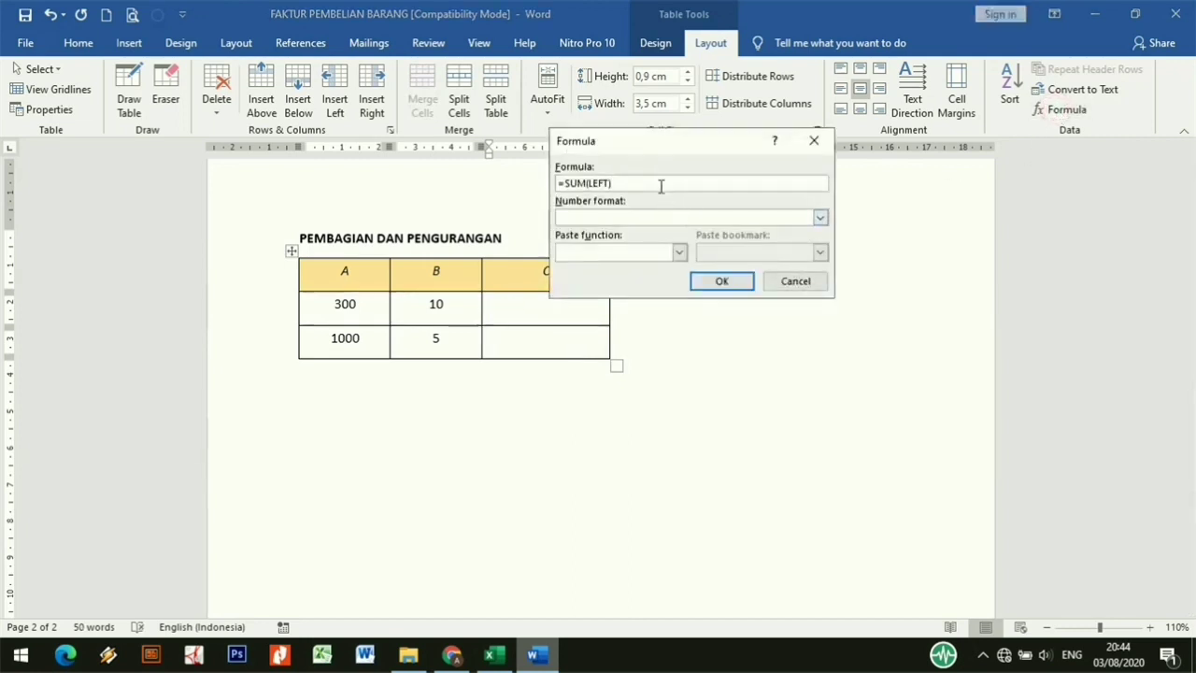
drag(657, 183, 565, 182)
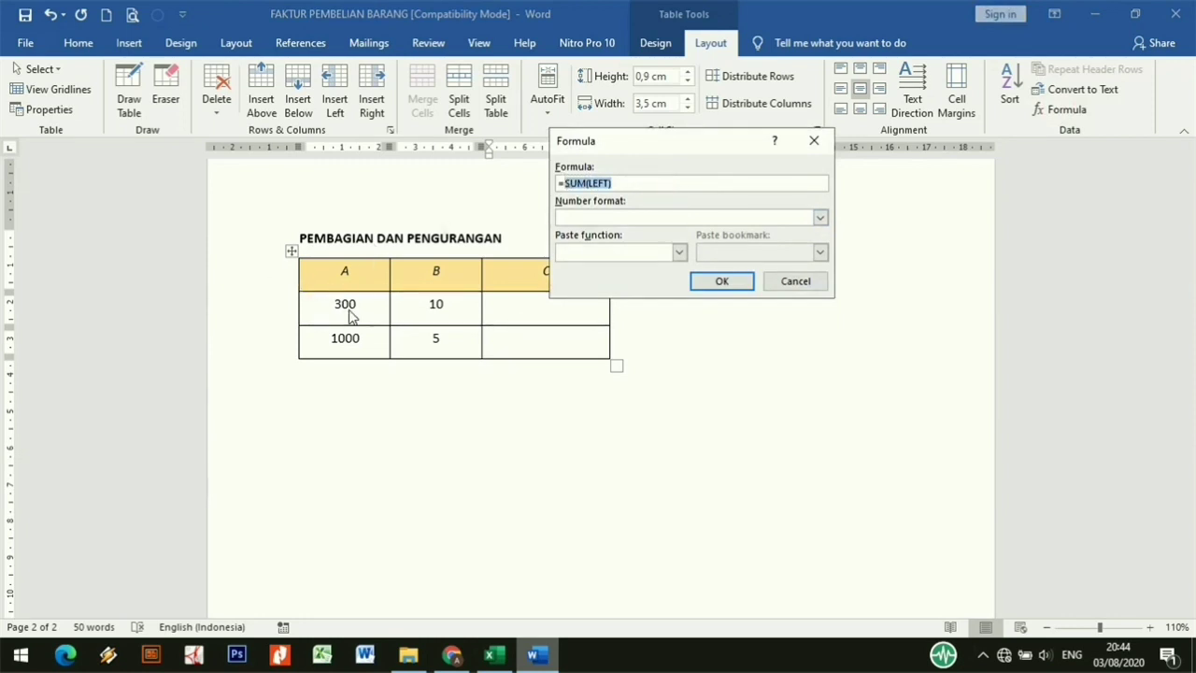
text(A2)
text(-)
click(721, 282)
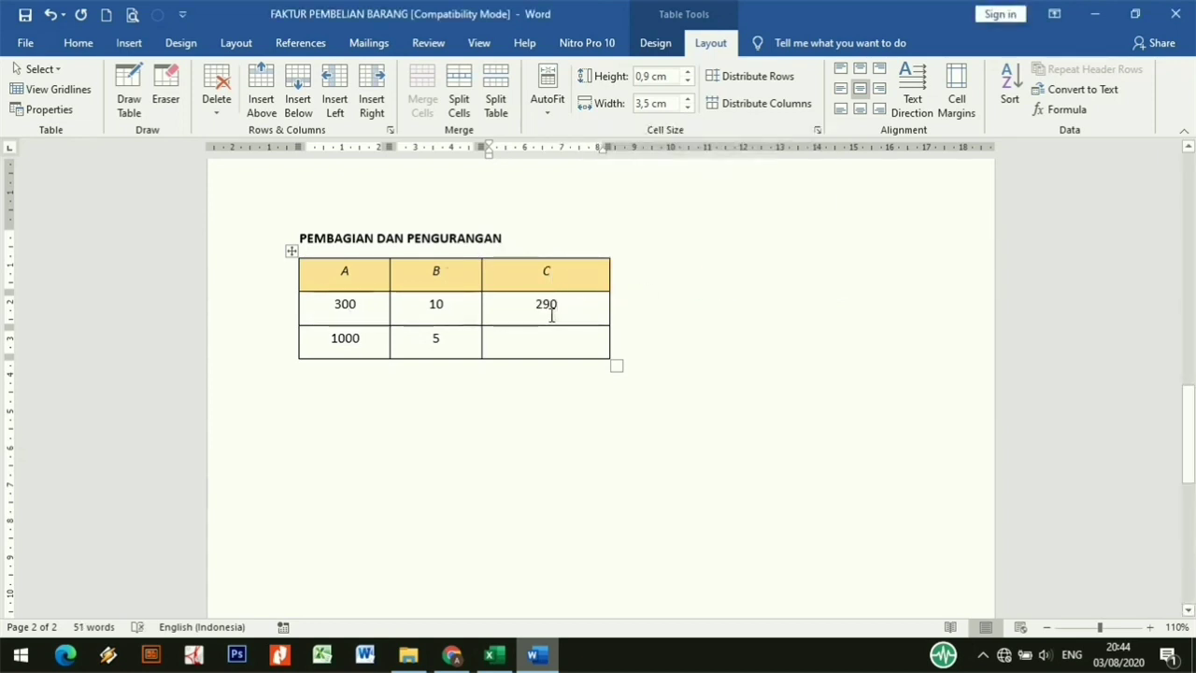
click(558, 343)
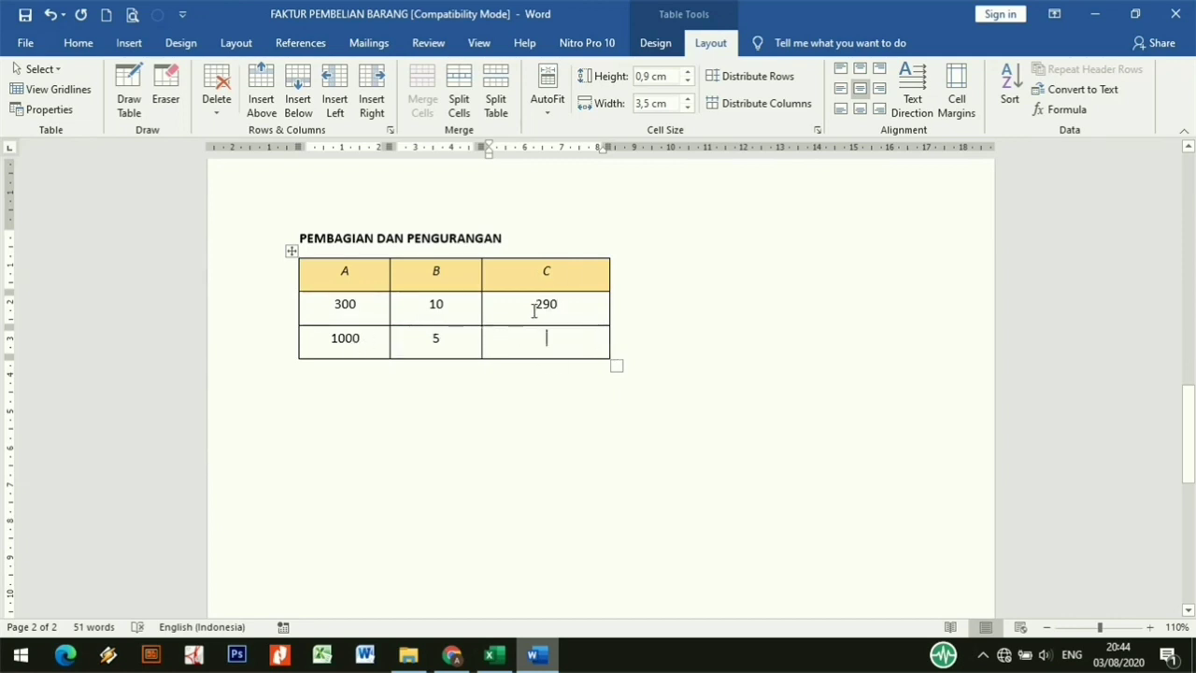
- Replace the suggested SUM(ABOVE) in C3 with =A3-C2 so it shows 710
click(1067, 109)
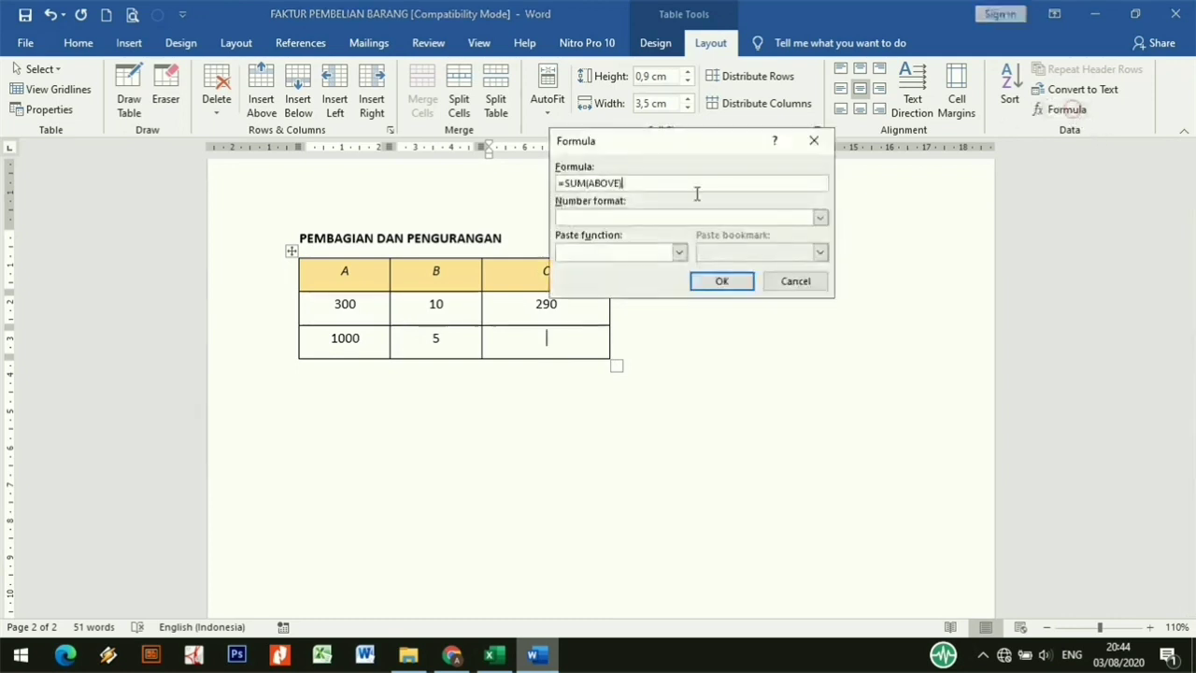
drag(643, 143, 705, 144)
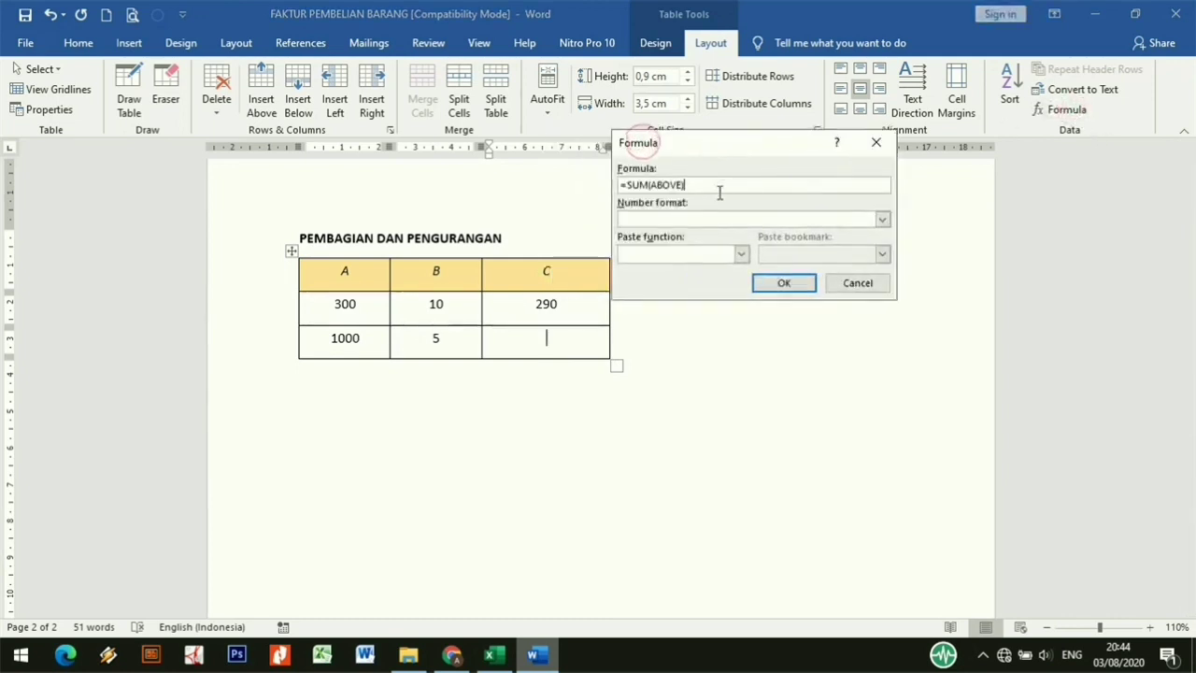
drag(714, 185, 630, 185)
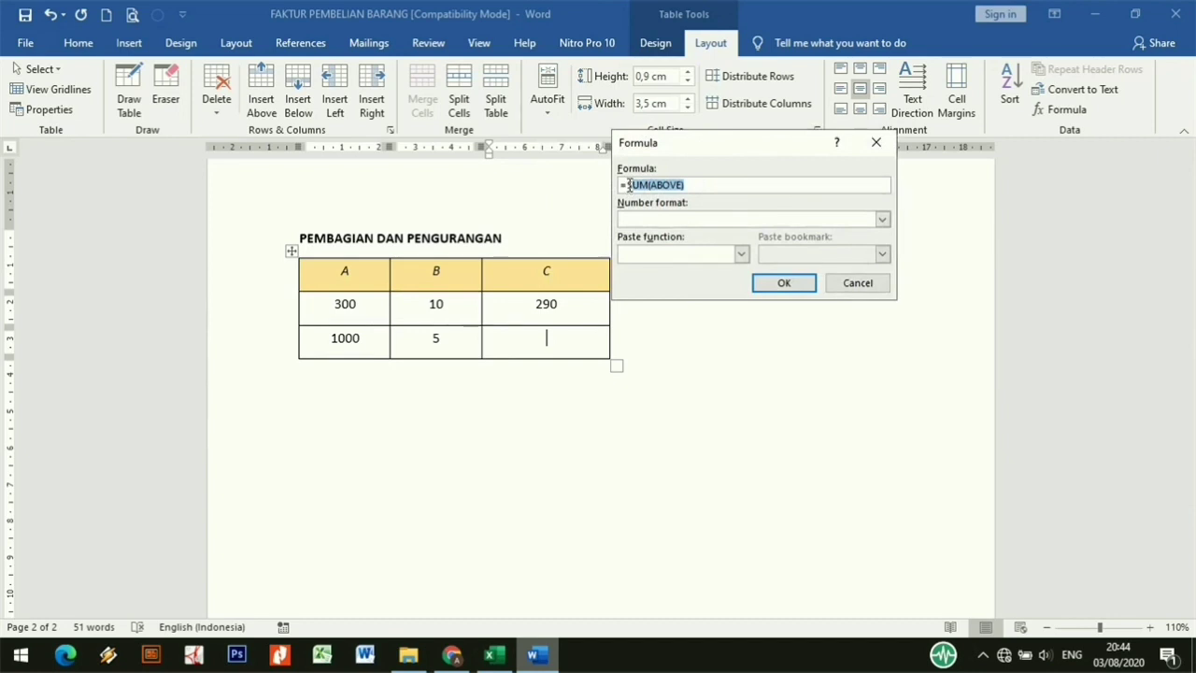
key(BackSpace)
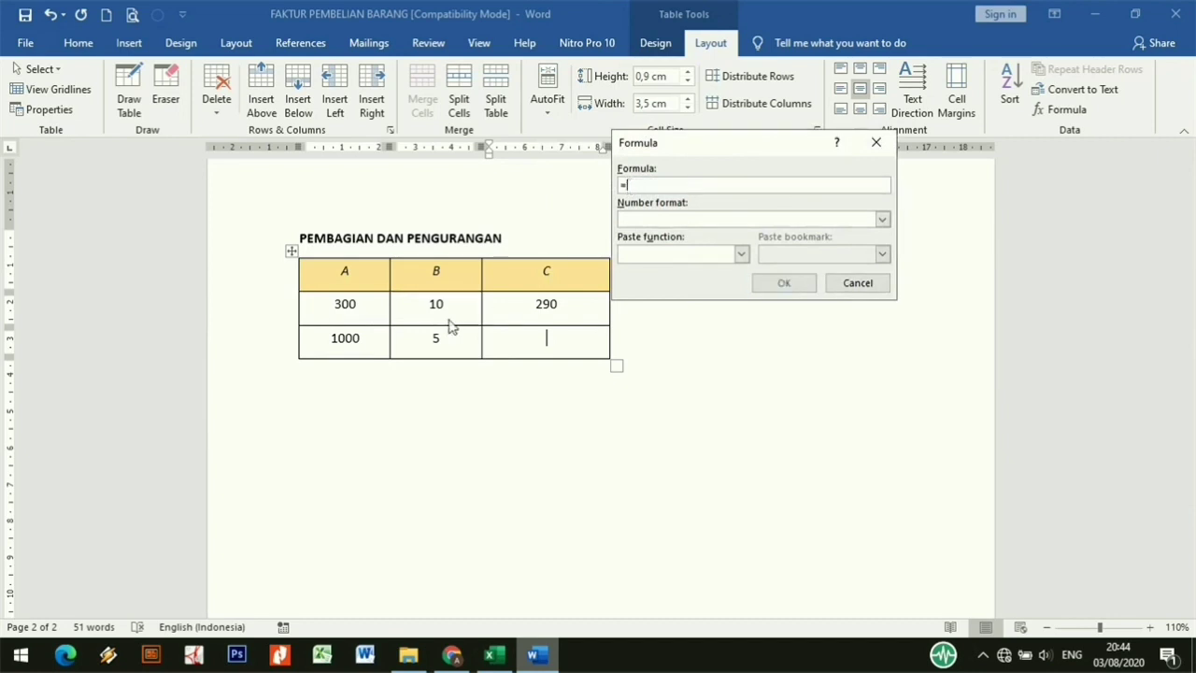
text(A3-C2)
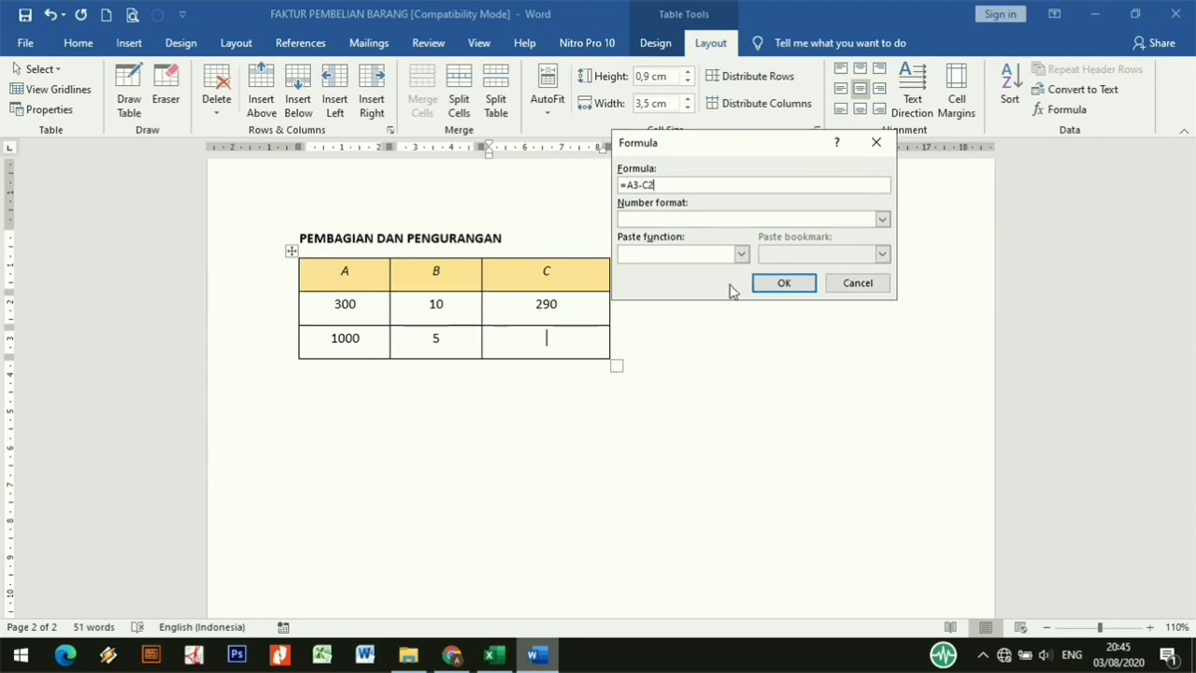
click(772, 284)
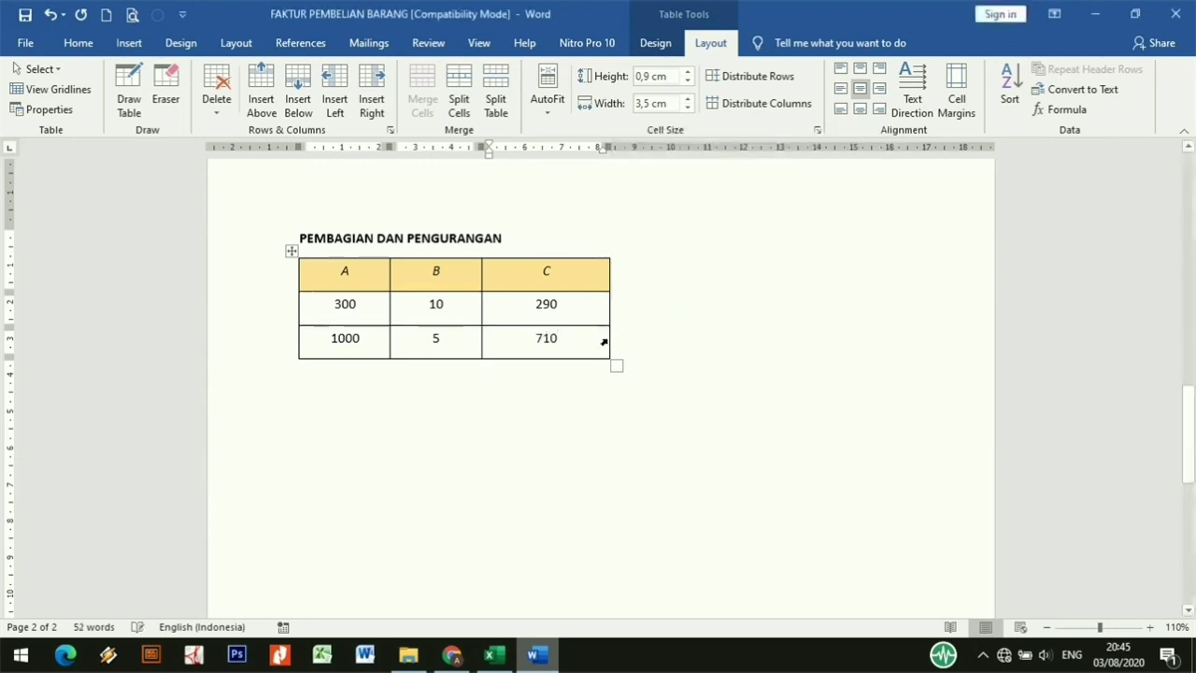